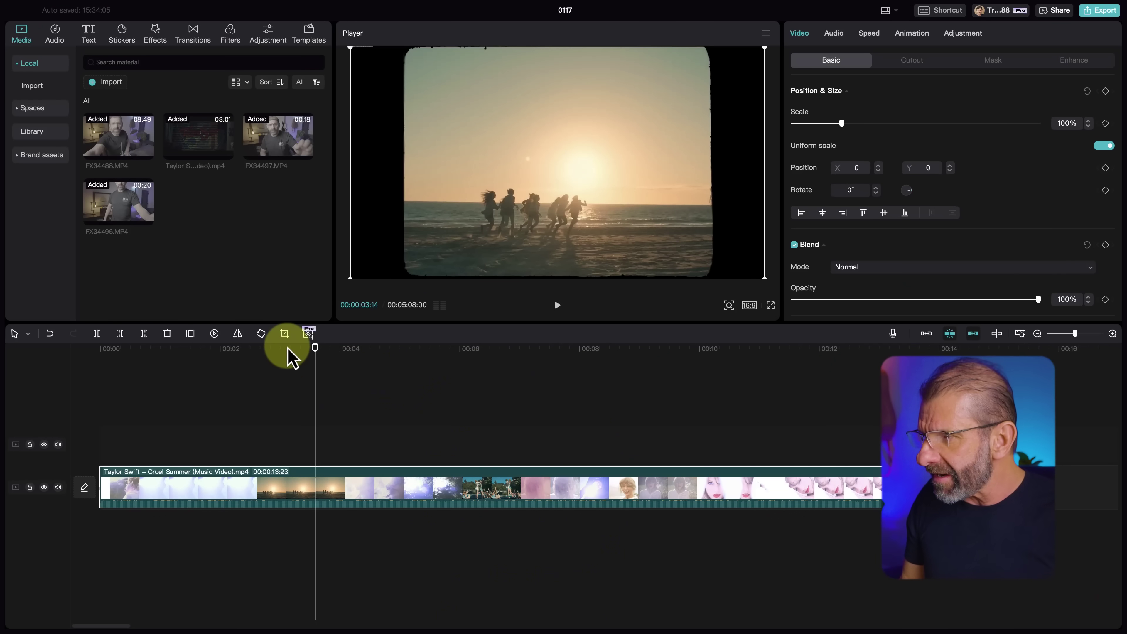
# Enable vocal isolation on the Taylor Swift music video clip, preview the Keep vocal mode, and switch it to Remove vocal.
pyautogui.press('Home')
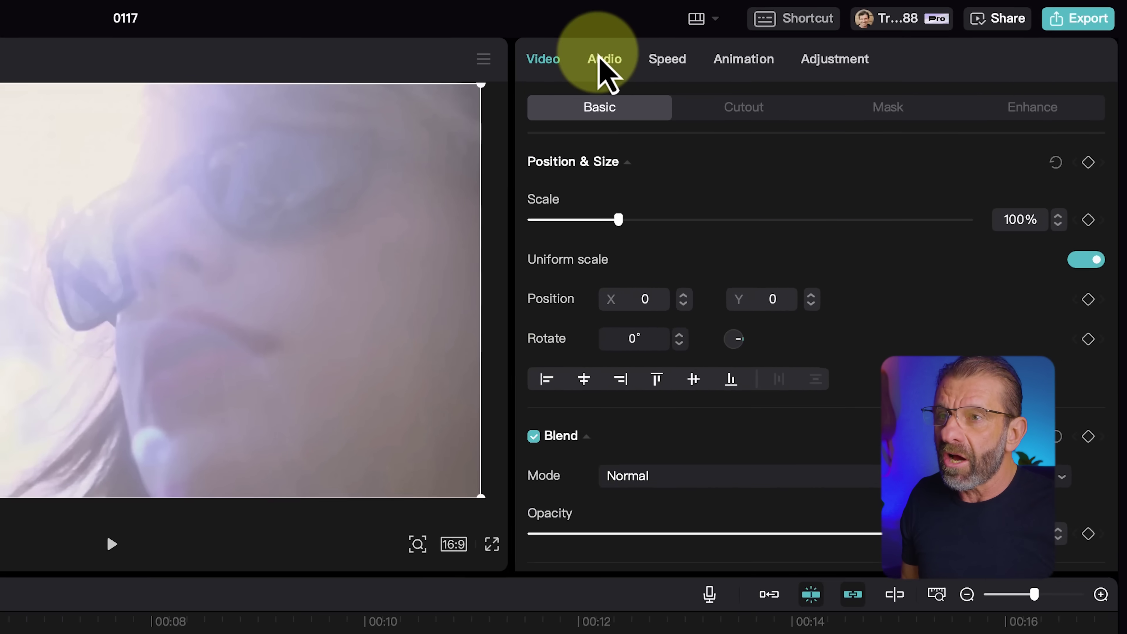
pyautogui.click(600, 58)
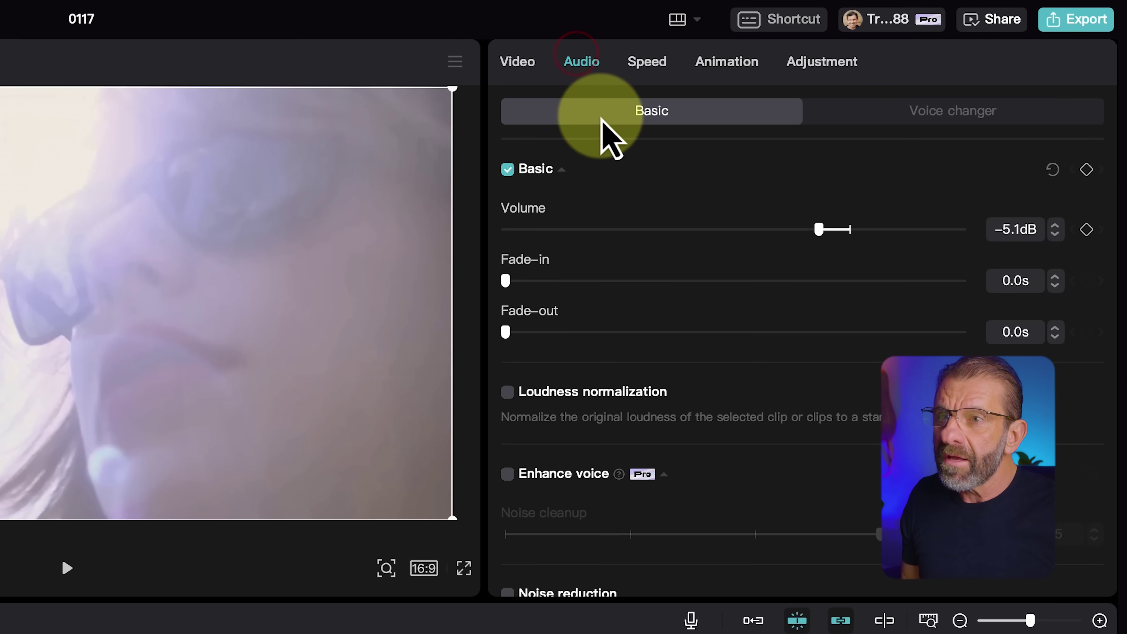
pyautogui.scroll(-6, 626, 293)
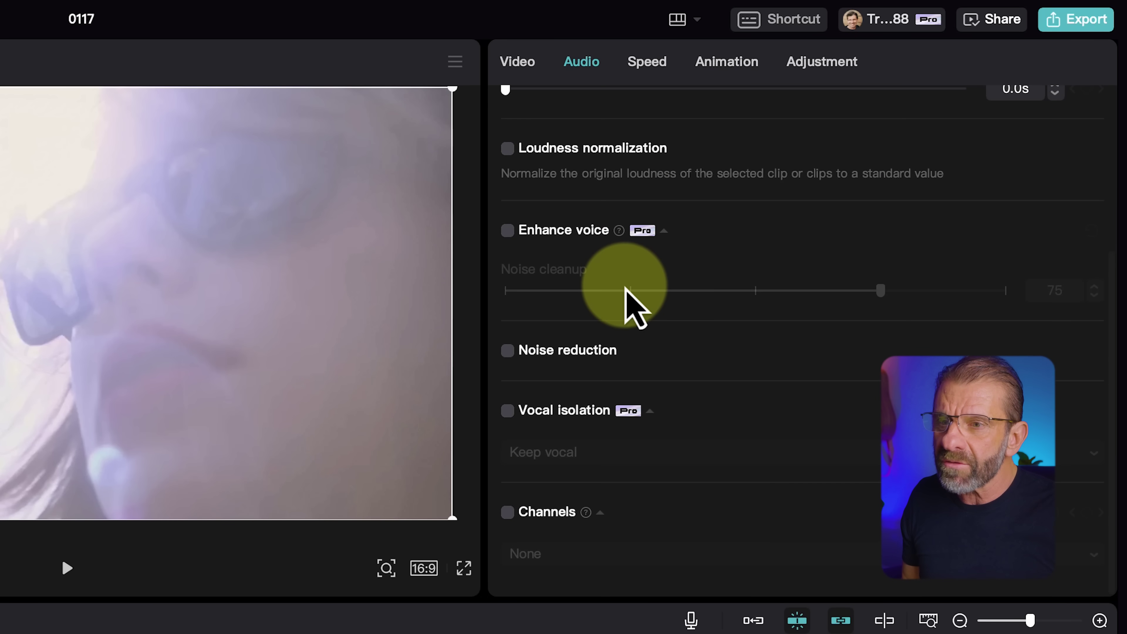
pyautogui.click(508, 409)
pyautogui.press('space')
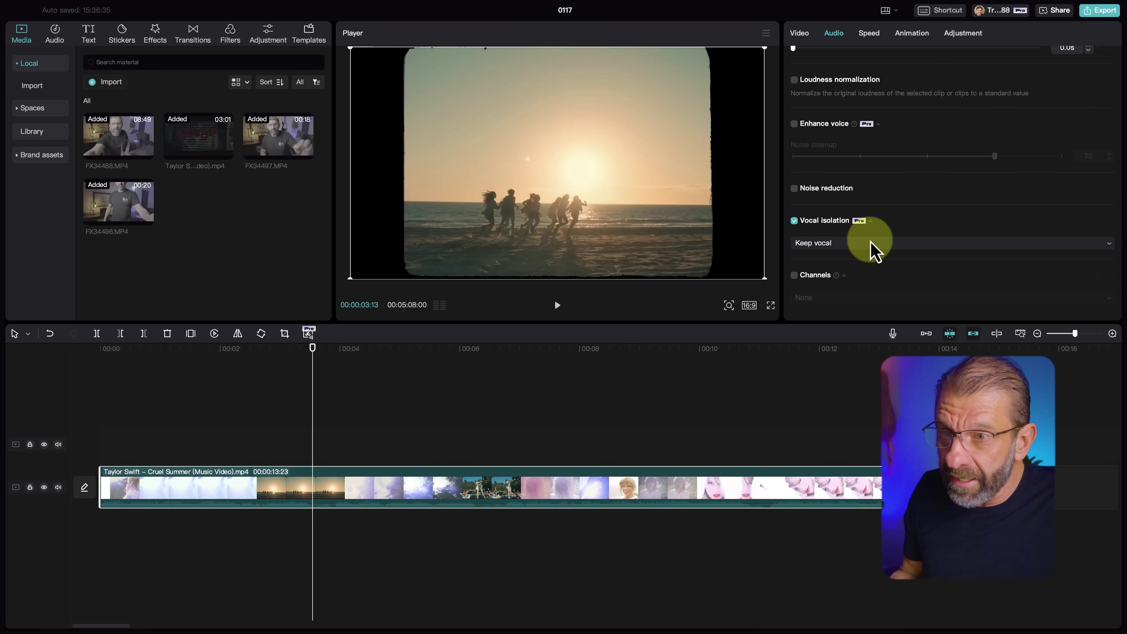
pyautogui.click(872, 249)
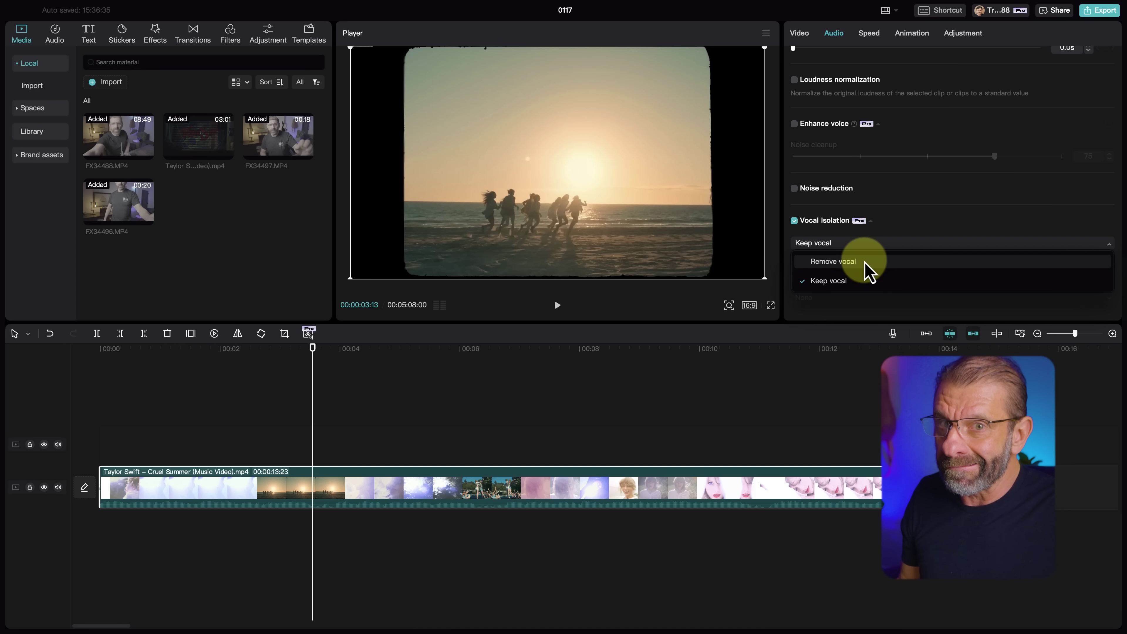
pyautogui.click(833, 261)
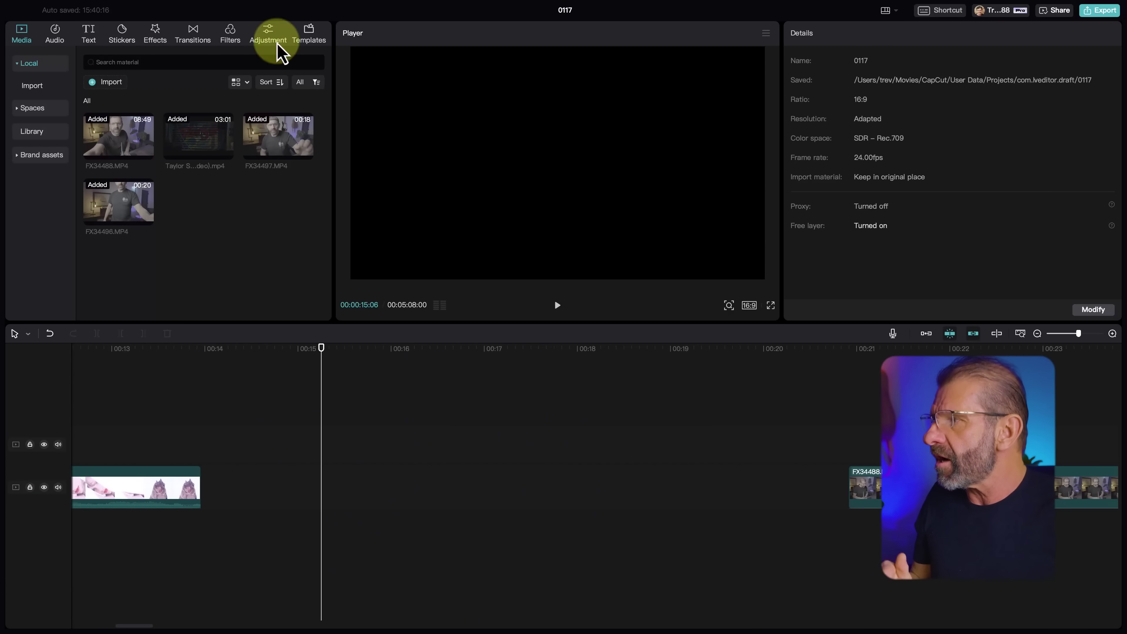
# Add a default text clip in the empty gap around 00:15 reading "I'll say anything you want you fuzzy little man peach".
pyautogui.click(91, 35)
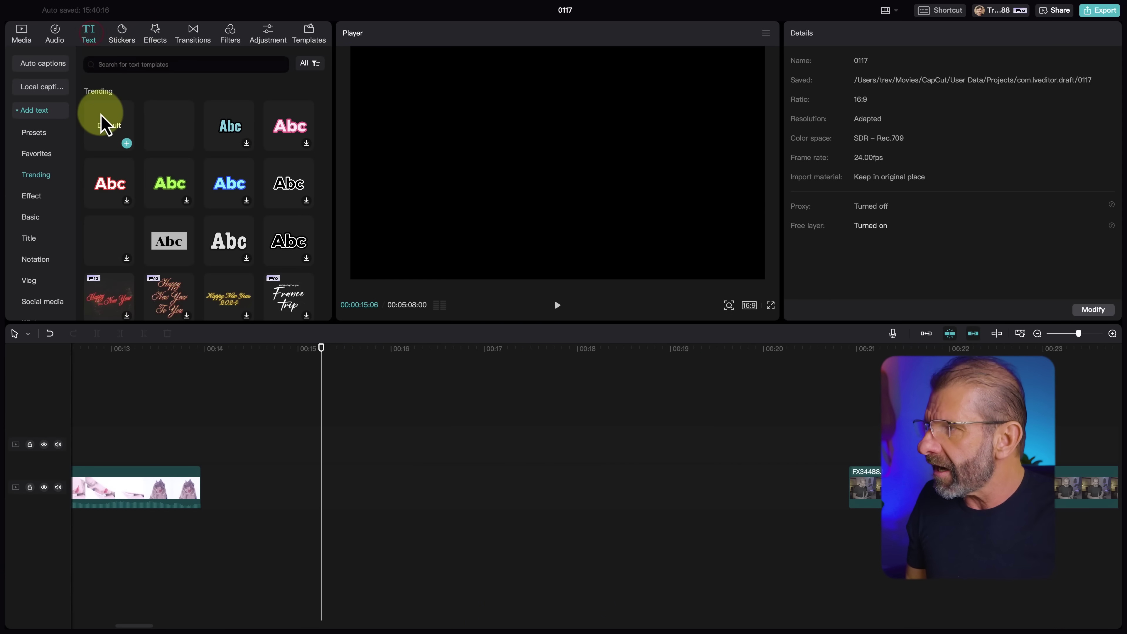
pyautogui.moveTo(123, 178); pyautogui.dragTo(301, 420)
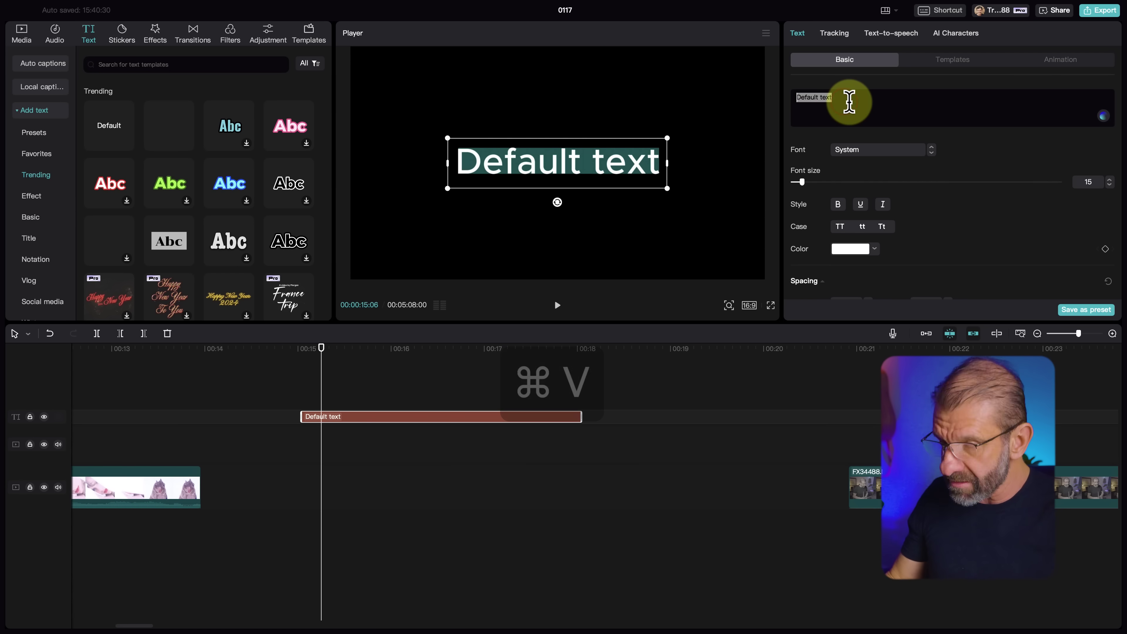
pyautogui.write("I'll say anything you want you fuzzy little man peach")
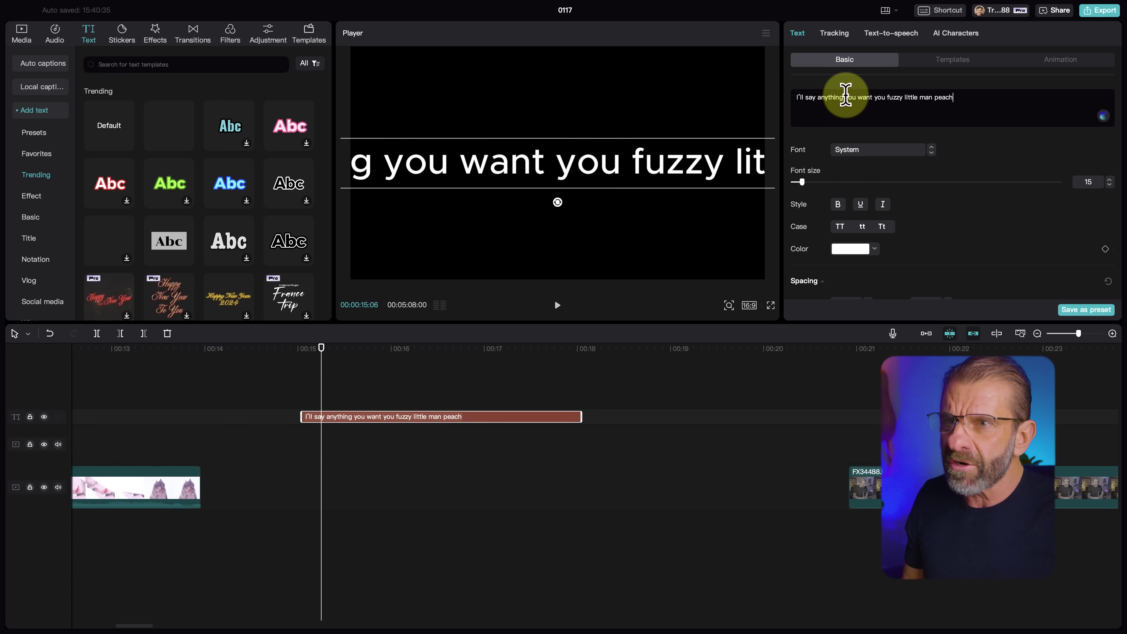
# Break the text into three lines: "I'll say anything", "you want you" and "fuzzy little man peach".
pyautogui.click(845, 96)
pyautogui.press('Return')
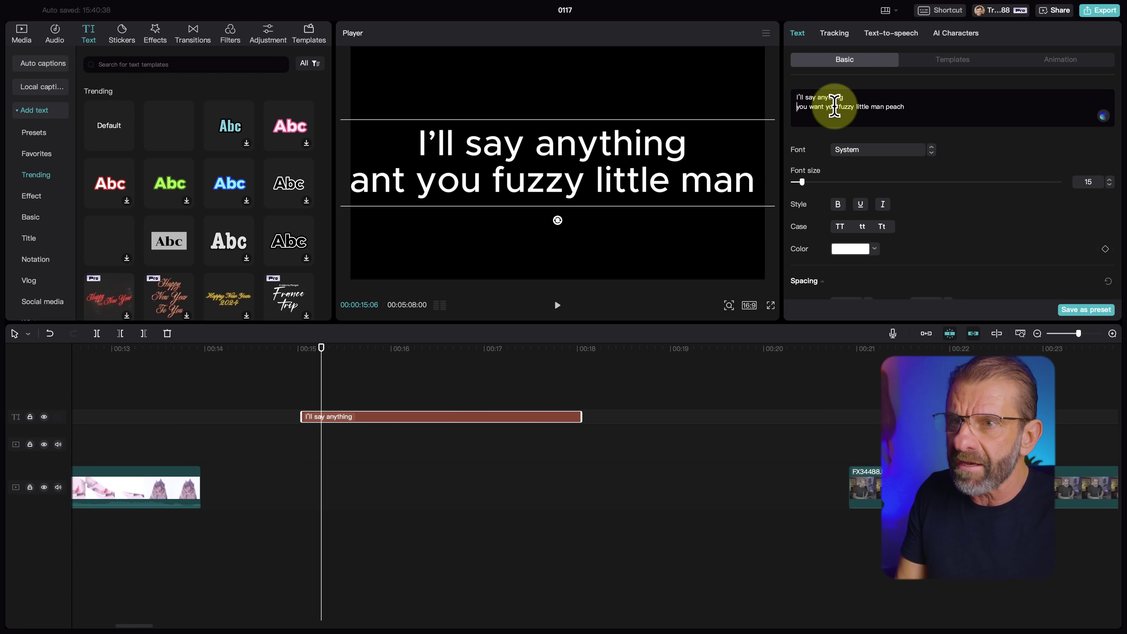
pyautogui.click(840, 107)
pyautogui.press('Return')
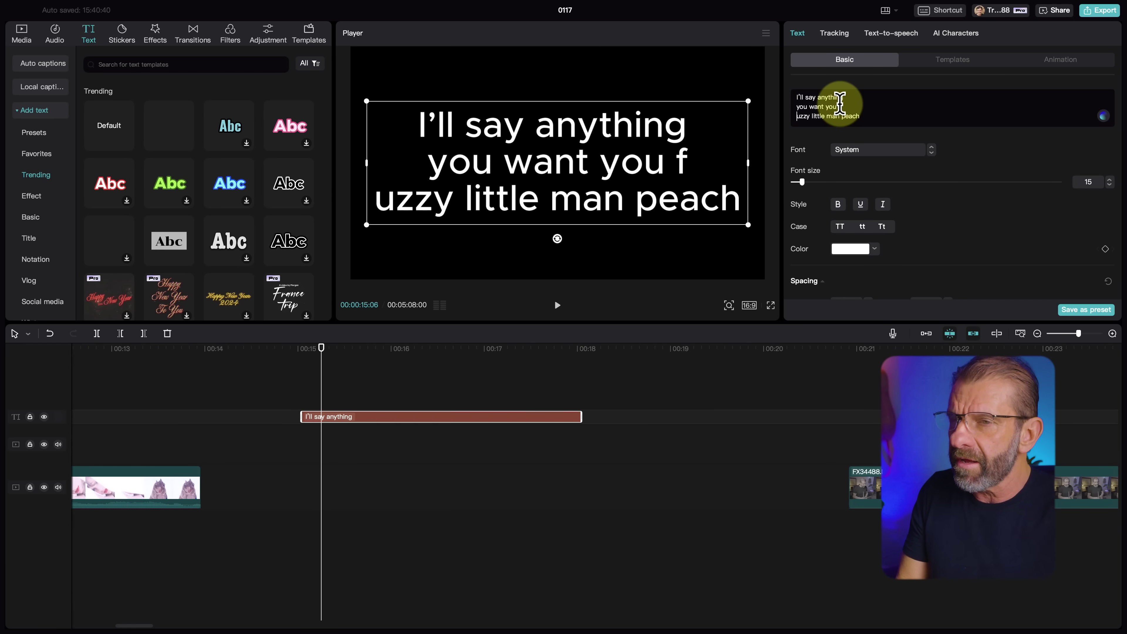
pyautogui.press('BackSpace')
pyautogui.press('Left')
pyautogui.press('Return')
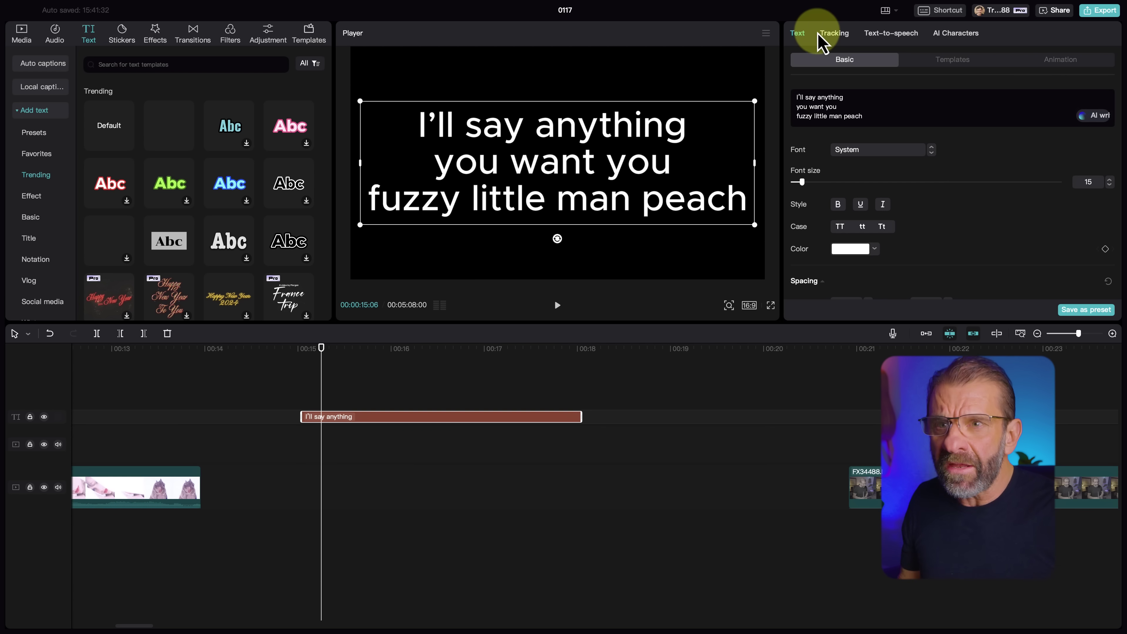
# Generate an AI character from the text clip using the Esther-Standing 2 model.
pyautogui.click(967, 35)
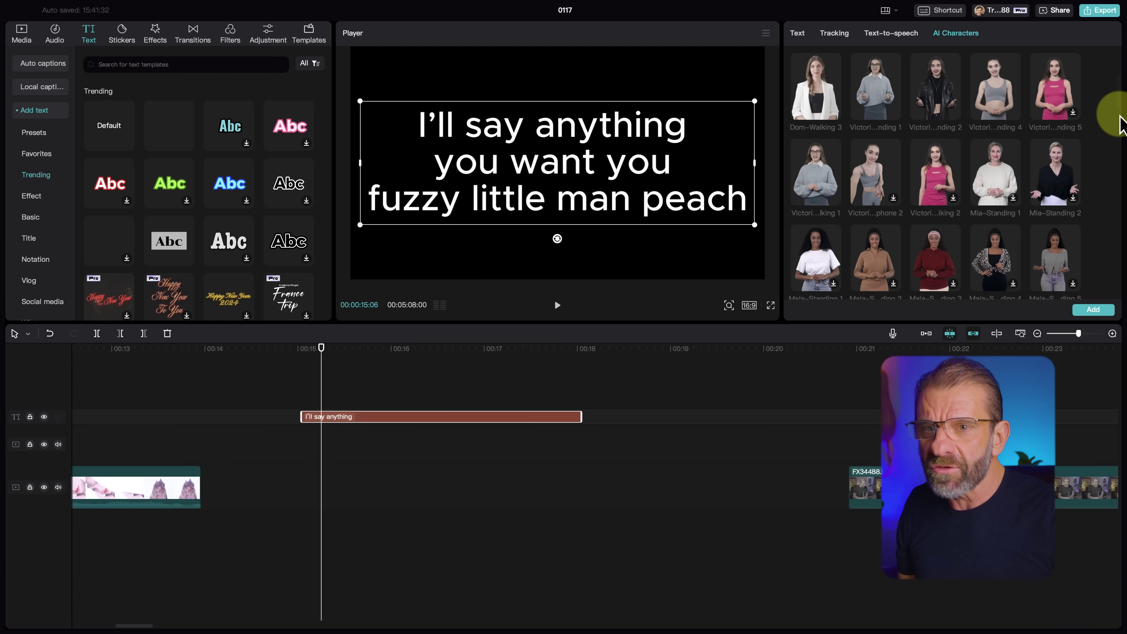
pyautogui.scroll(-10, 1115, 124)
pyautogui.scroll(-3, 1080, 120)
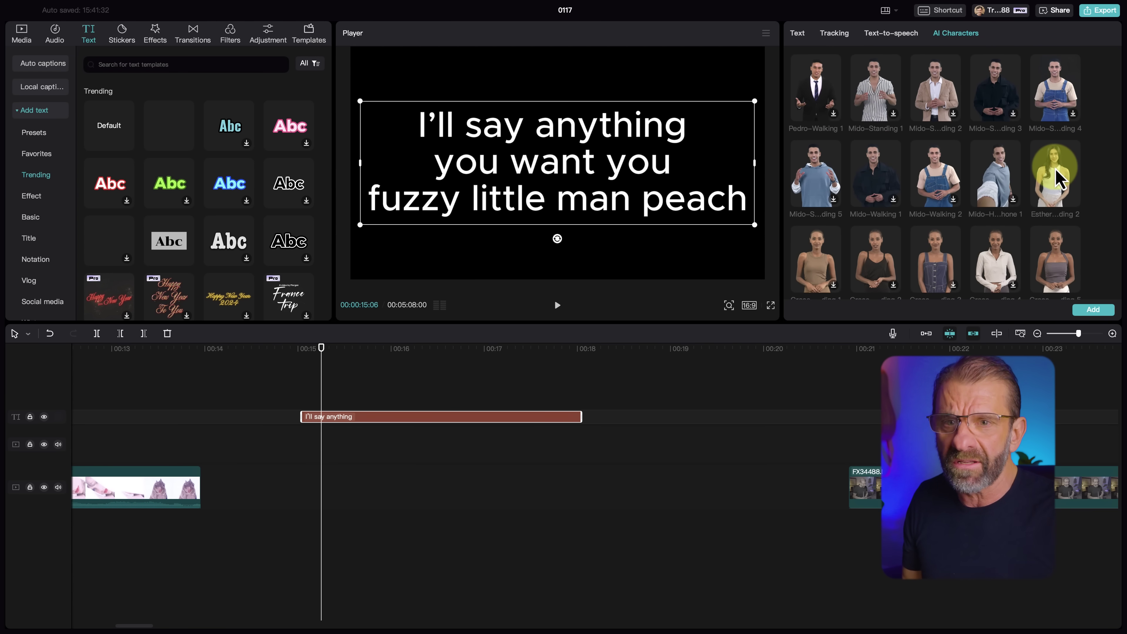
pyautogui.click(1059, 177)
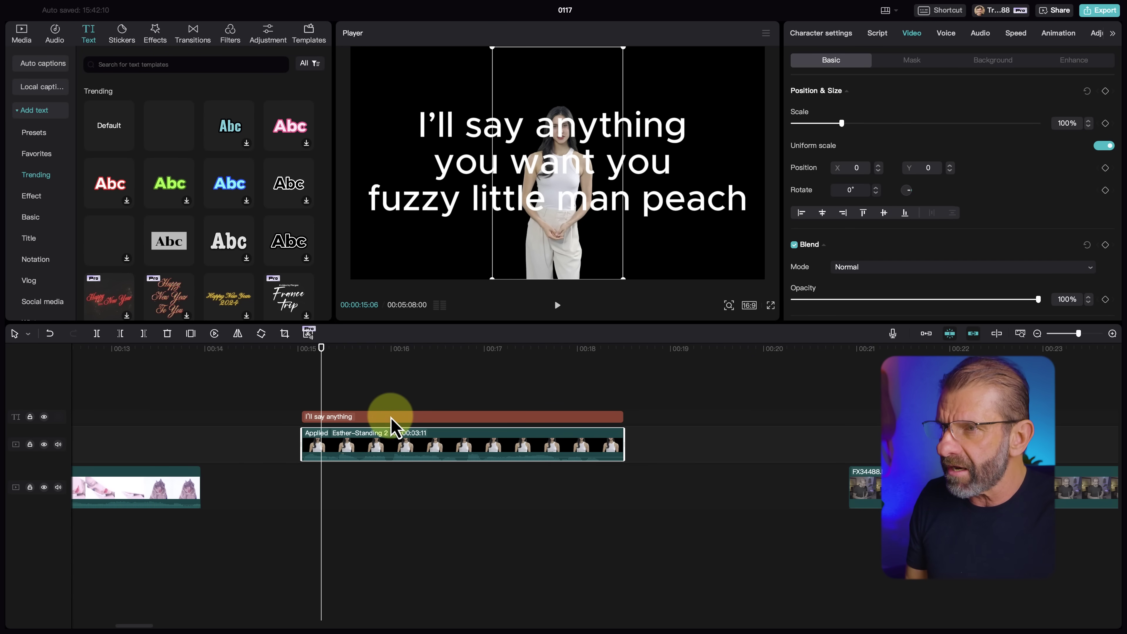
# Move the text clip to just after the Esther-Standing 2 clip and scale the character up to 175%.
pyautogui.moveTo(390, 417); pyautogui.dragTo(682, 424)
pyautogui.moveTo(350, 344); pyautogui.dragTo(502, 370)
pyautogui.moveTo(424, 375); pyautogui.dragTo(447, 367)
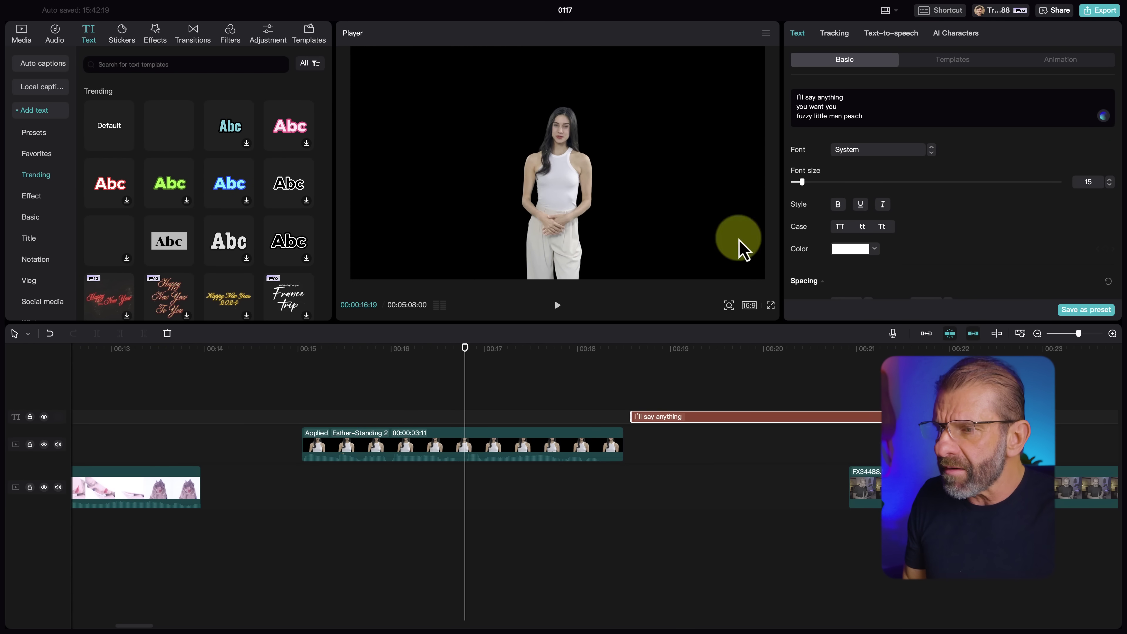
pyautogui.click(507, 444)
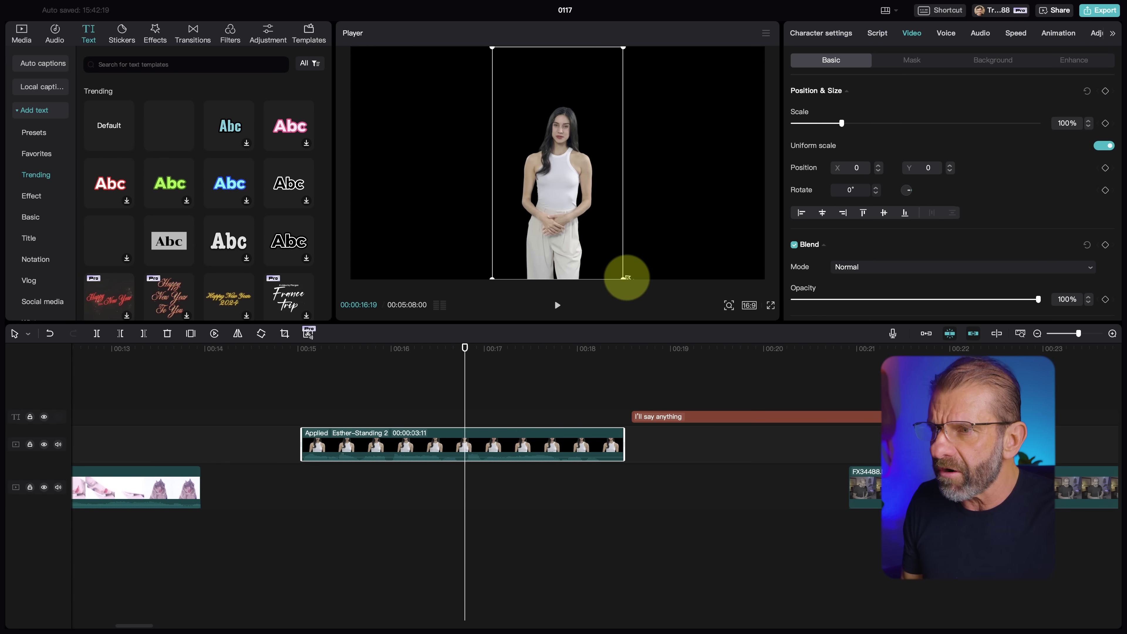
pyautogui.moveTo(621, 276); pyautogui.dragTo(759, 358)
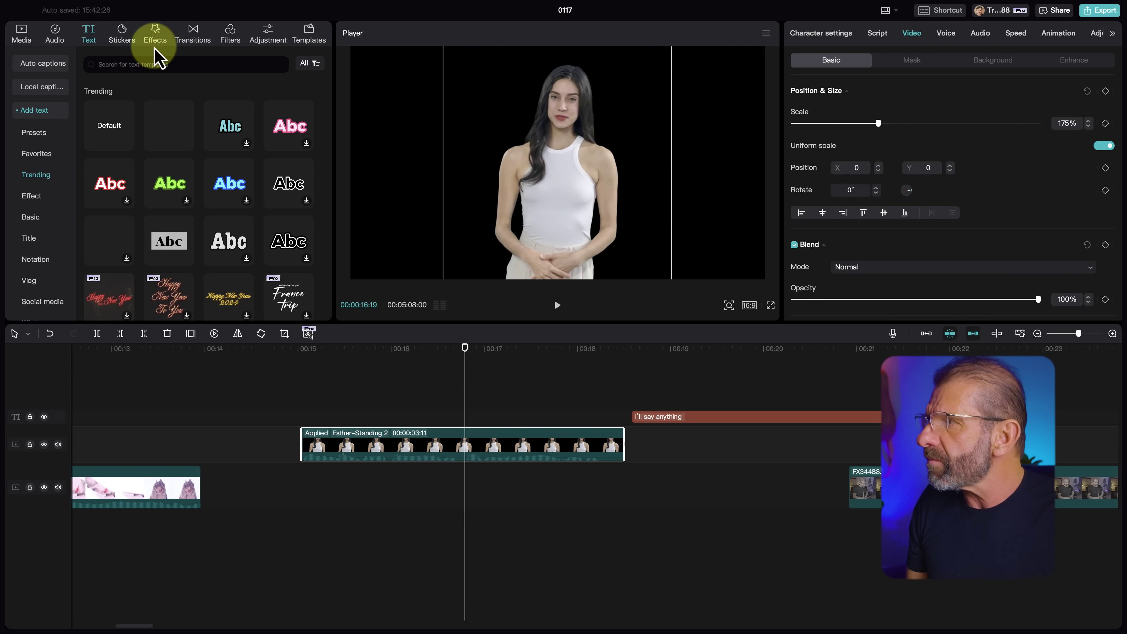
# Search the stock library for "inside a house" and place the modern house image on the main track beneath the character.
pyautogui.click(23, 36)
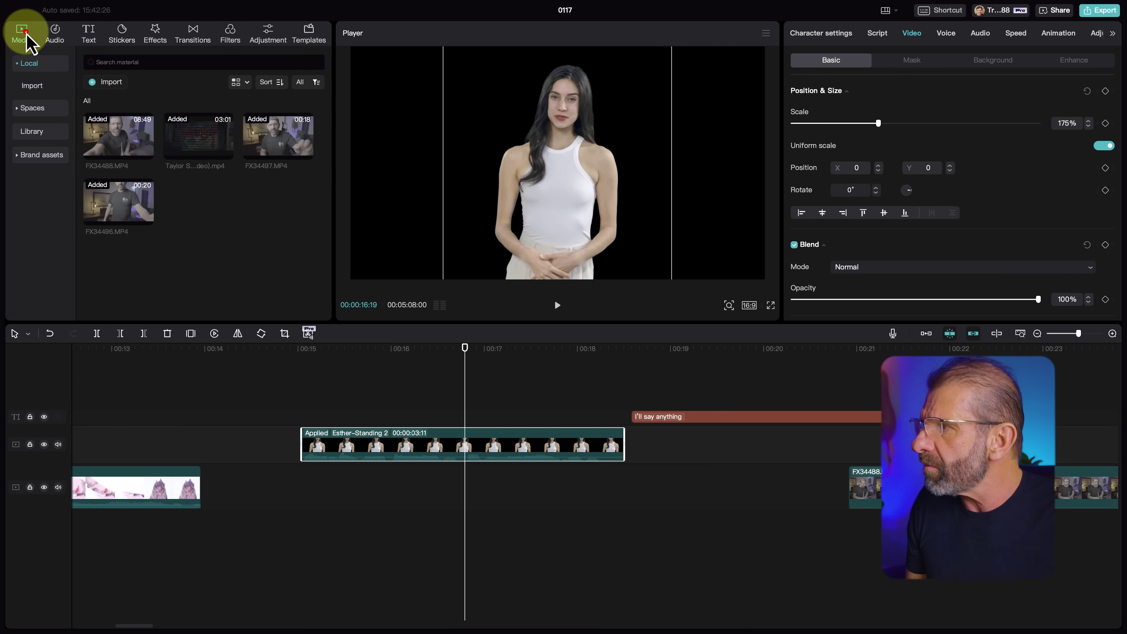
pyautogui.click(38, 133)
pyautogui.click(118, 67)
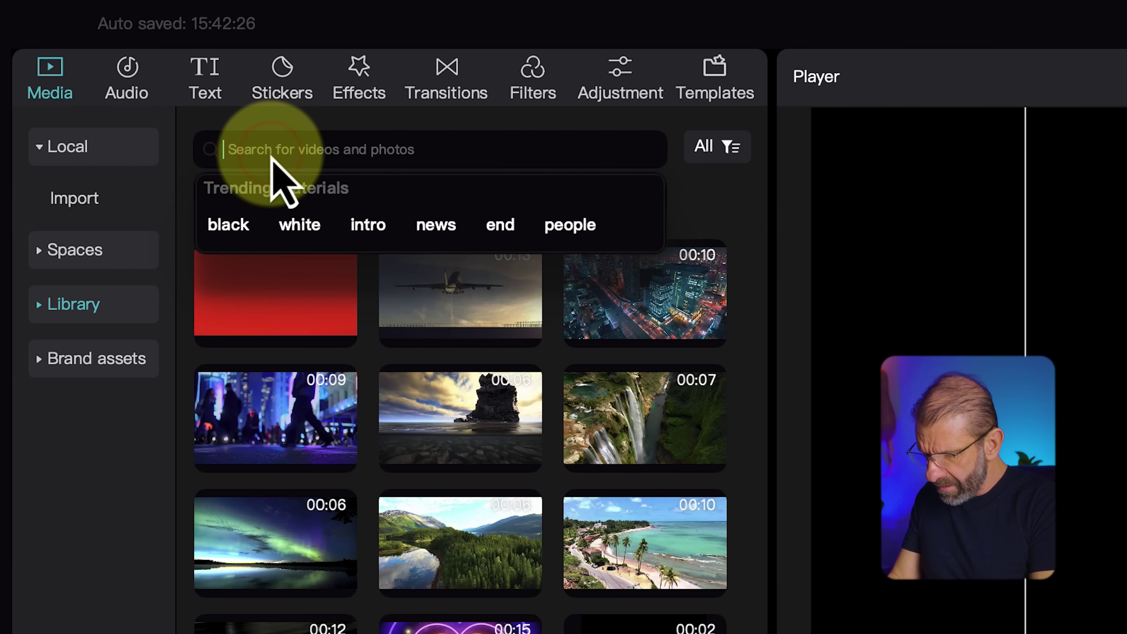
pyautogui.write('inside a house')
pyautogui.press('Return')
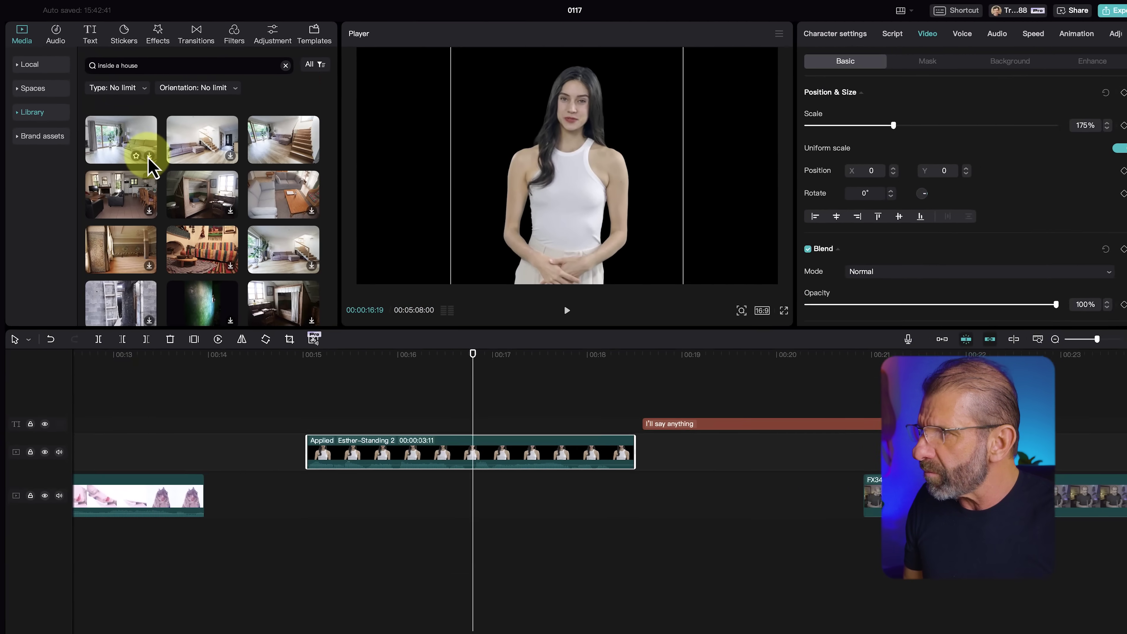
pyautogui.moveTo(151, 166); pyautogui.dragTo(302, 486)
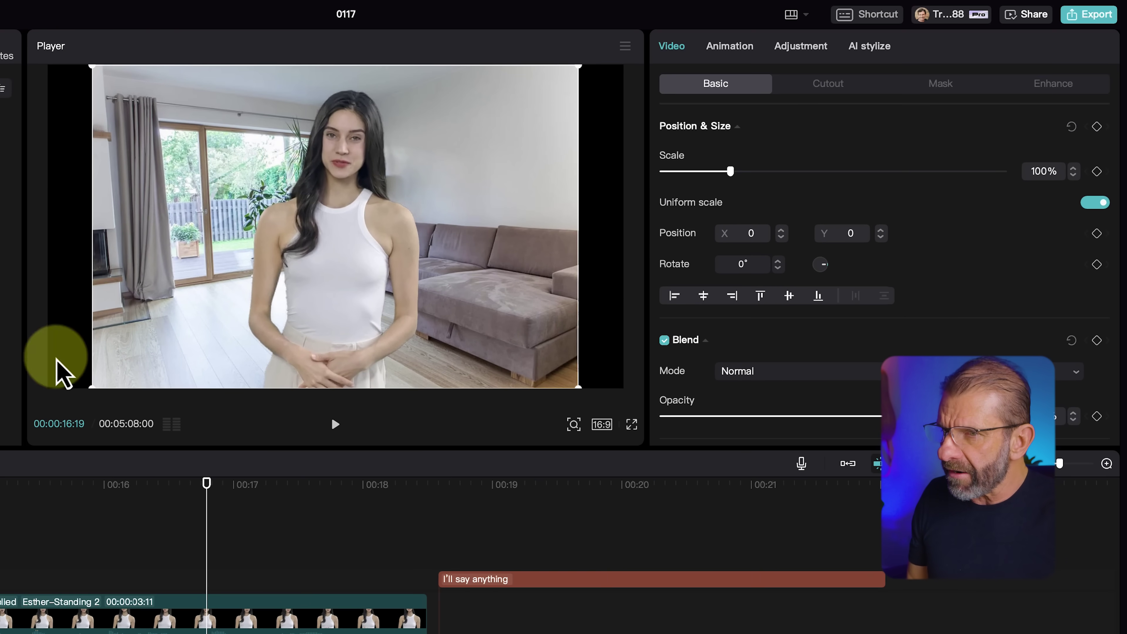
# Scale the house background to 122% at X 58, Y 136 and shift the character left of the frame's centre.
pyautogui.moveTo(730, 171); pyautogui.dragTo(744, 174)
pyautogui.click(273, 619)
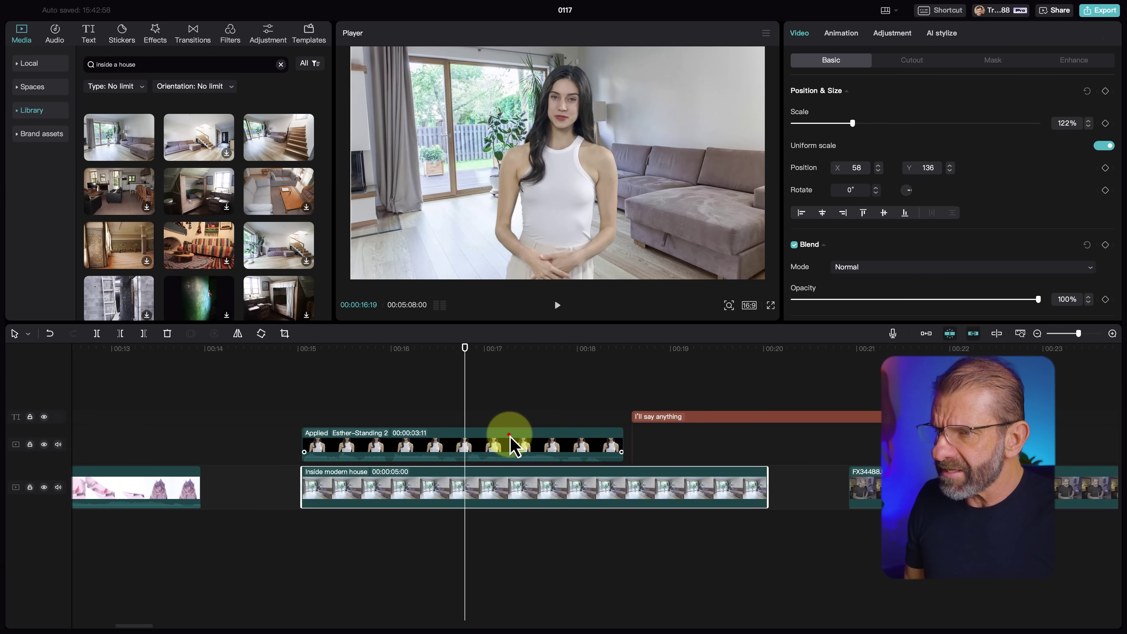
pyautogui.moveTo(576, 175); pyautogui.dragTo(511, 169)
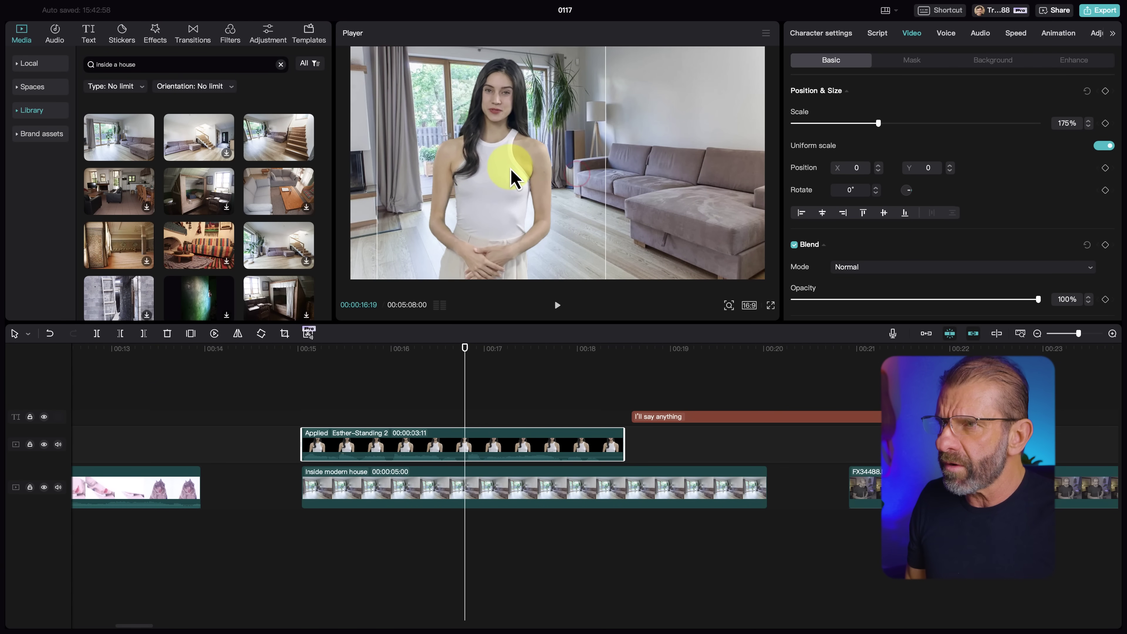
pyautogui.moveTo(392, 348); pyautogui.dragTo(307, 351)
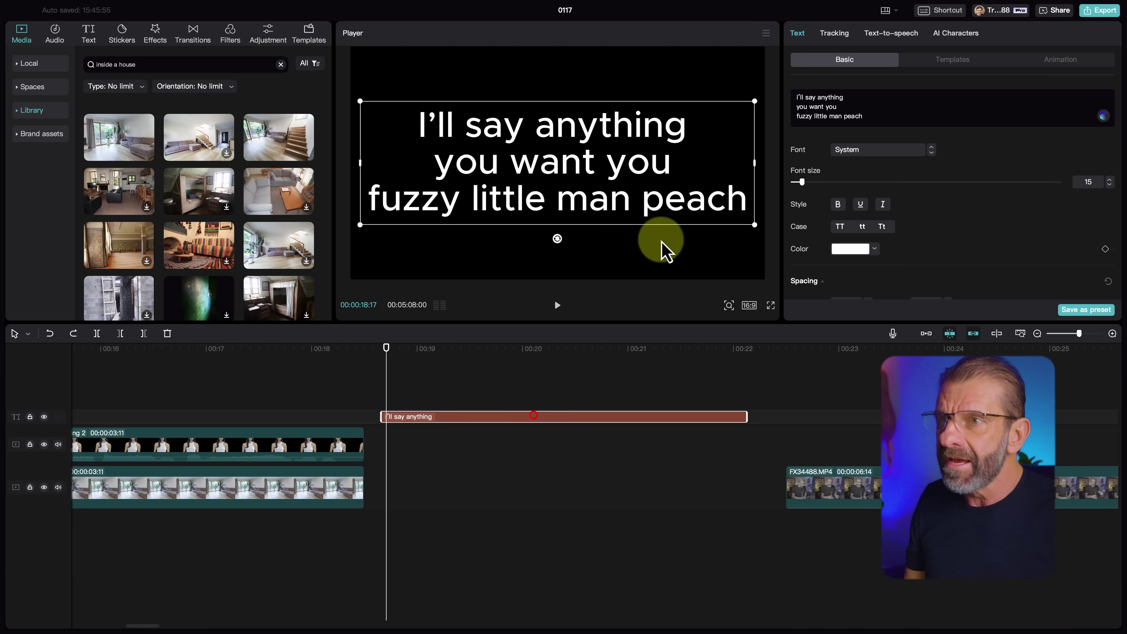
# Apply the Bounce Left entrance animation and a Flip exit animation to the "I'll say anything" text clip.
pyautogui.click(1081, 64)
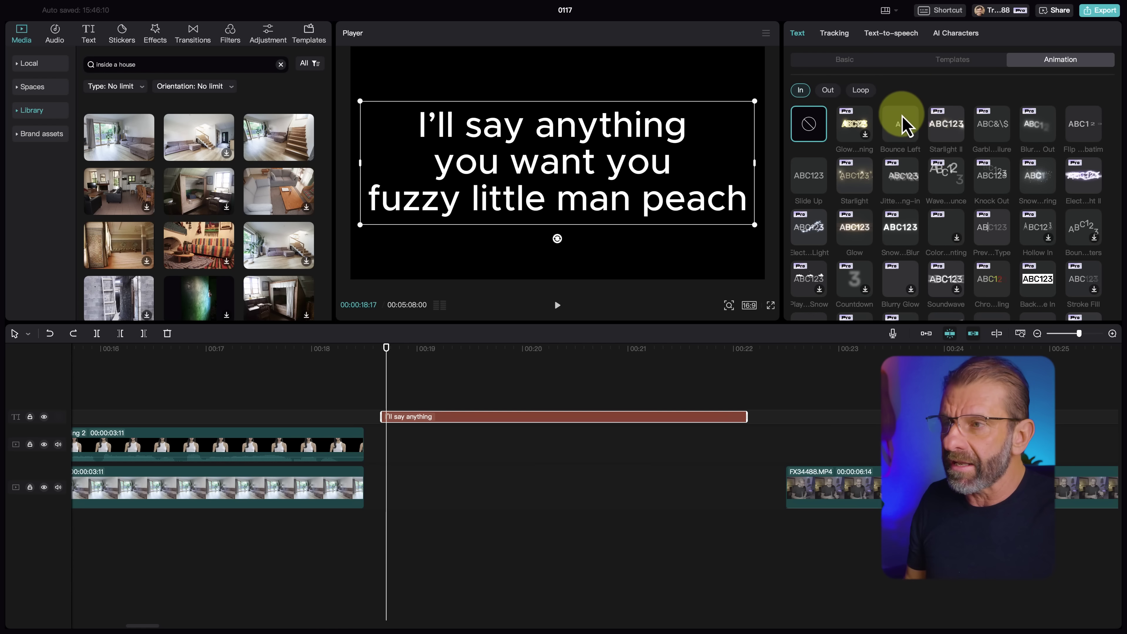
pyautogui.click(903, 125)
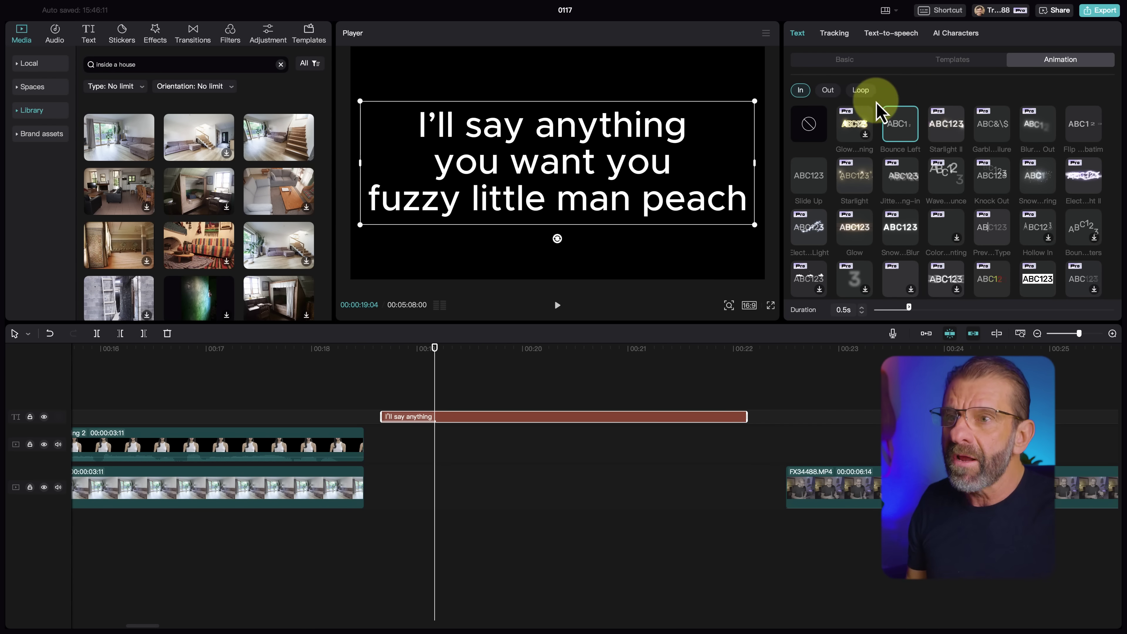
pyautogui.click(828, 91)
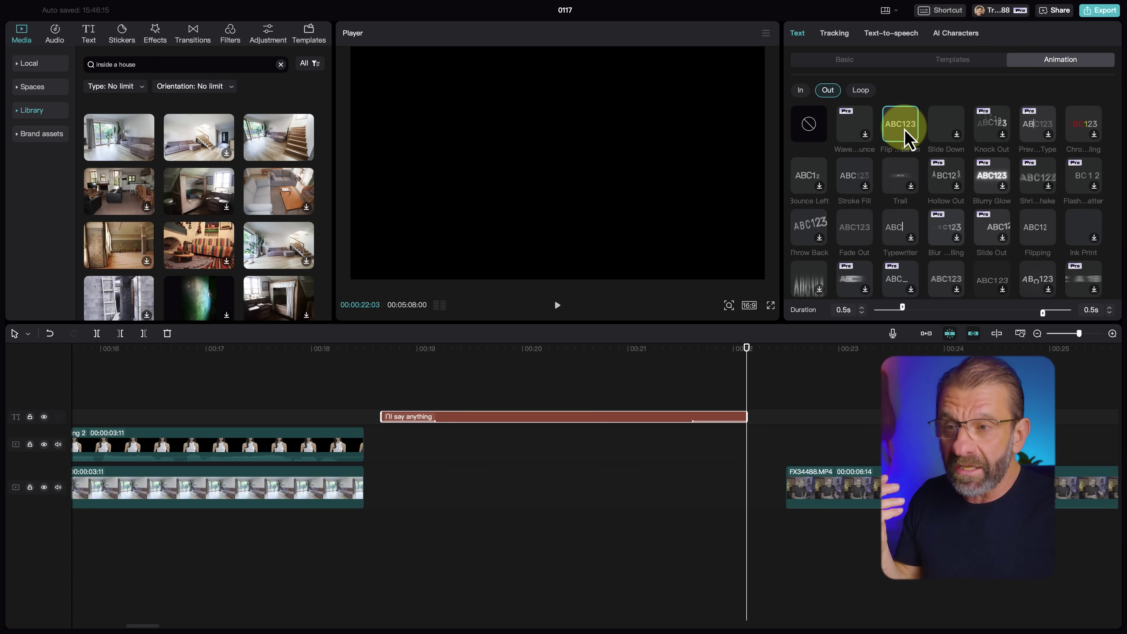
# Try the gradient and Wobble 2 loop animations on the text and settle on Drift Up.
pyautogui.click(861, 90)
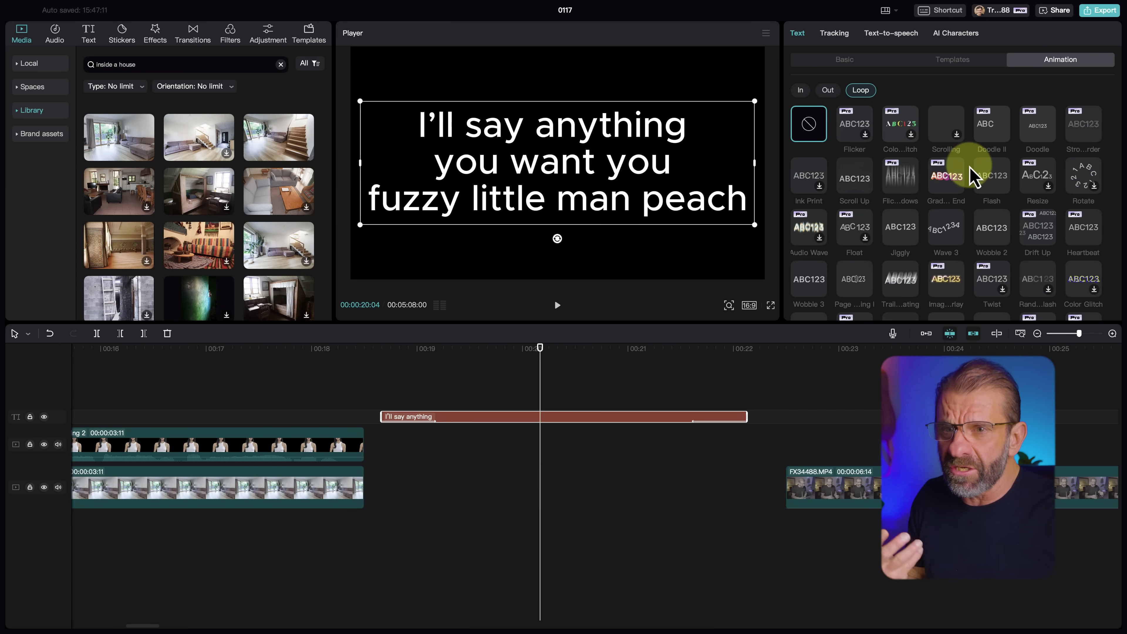
pyautogui.click(946, 182)
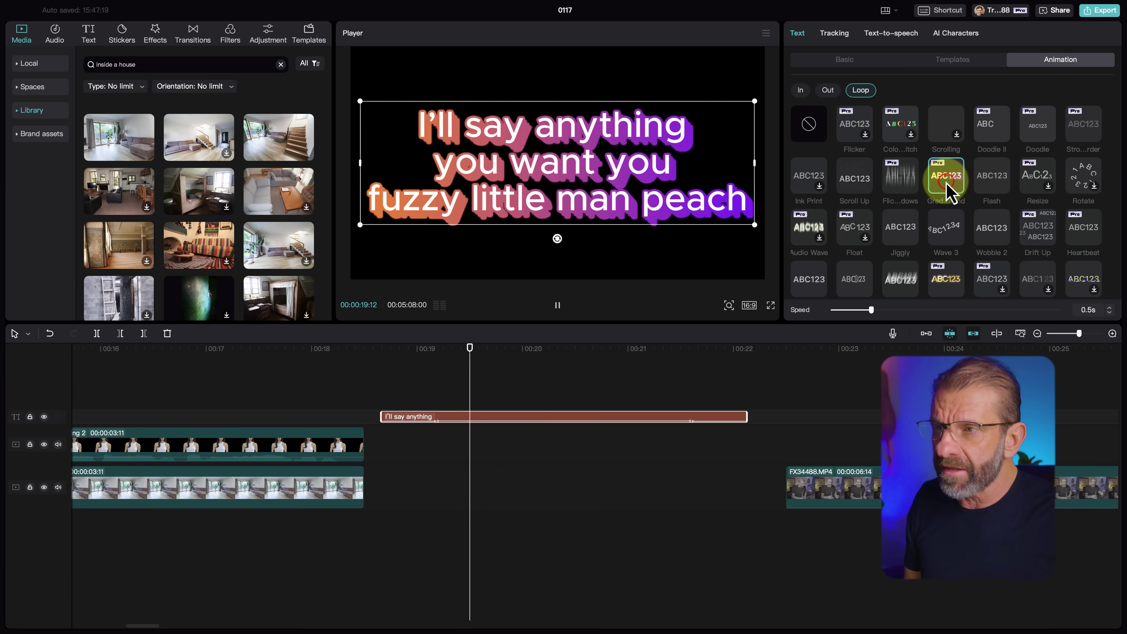
pyautogui.click(907, 235)
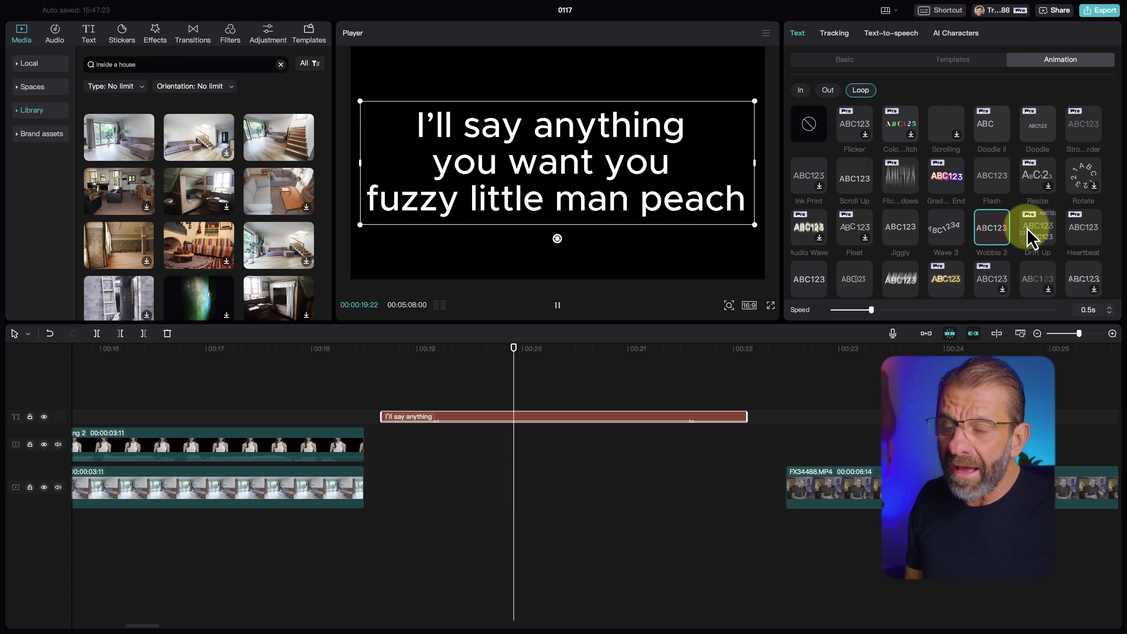
pyautogui.click(1037, 228)
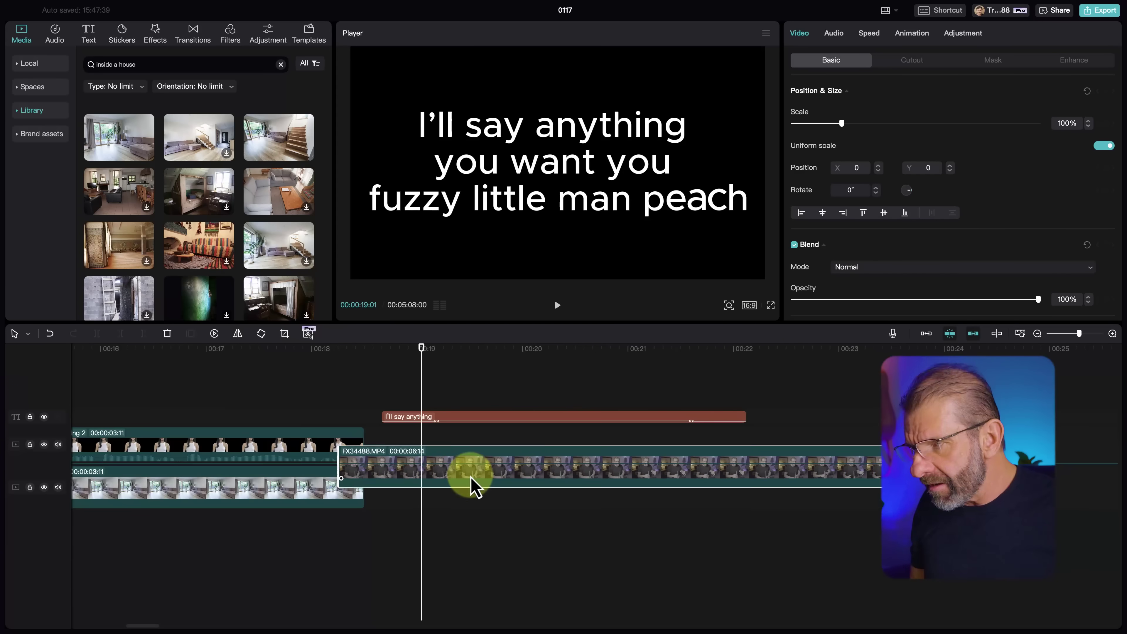
# Place the FX34488.MP4 clip beneath the animated text, extend the text to the clip's end, preview the result, and select the video clip.
pyautogui.moveTo(471, 484); pyautogui.dragTo(516, 486)
pyautogui.moveTo(525, 424); pyautogui.dragTo(525, 469)
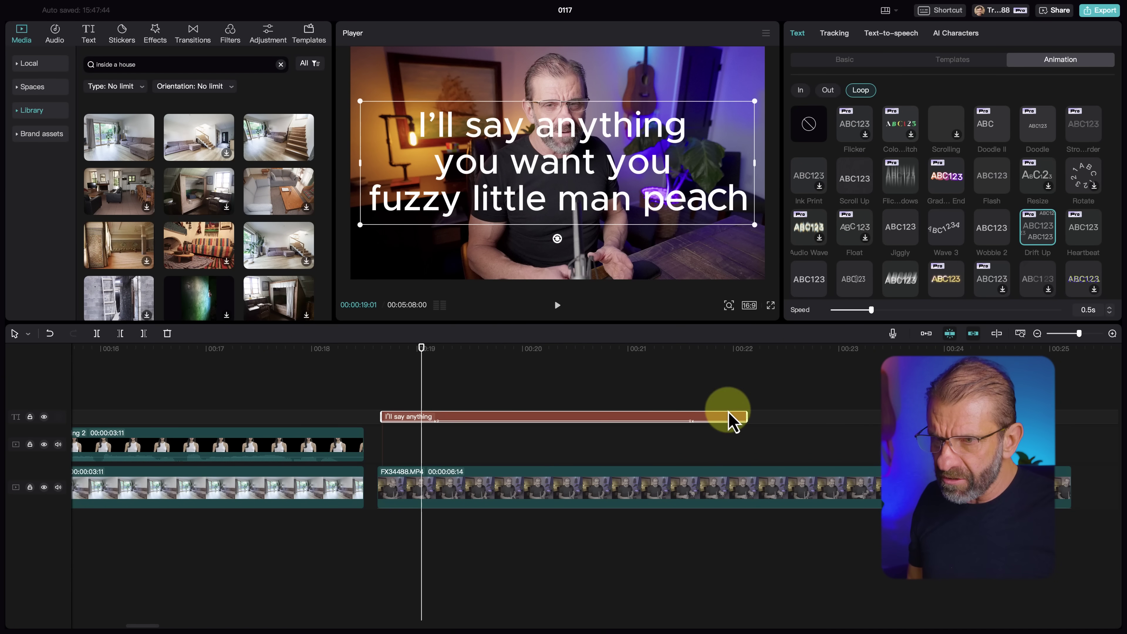
pyautogui.moveTo(800, 419); pyautogui.dragTo(1071, 420)
pyautogui.moveTo(502, 348); pyautogui.dragTo(512, 402)
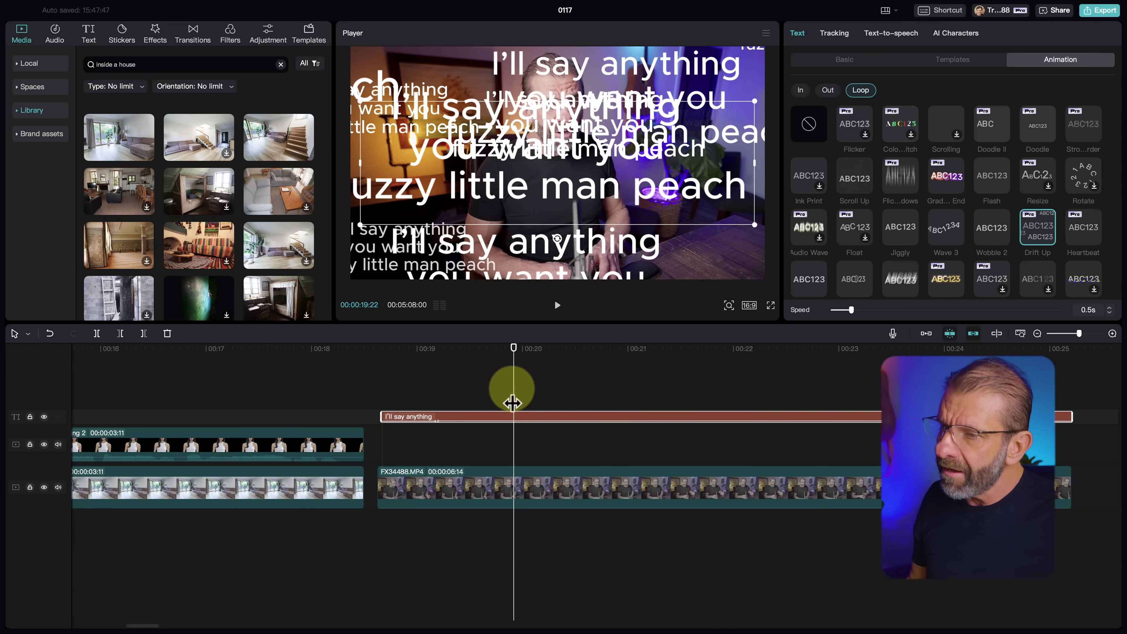
pyautogui.click(528, 489)
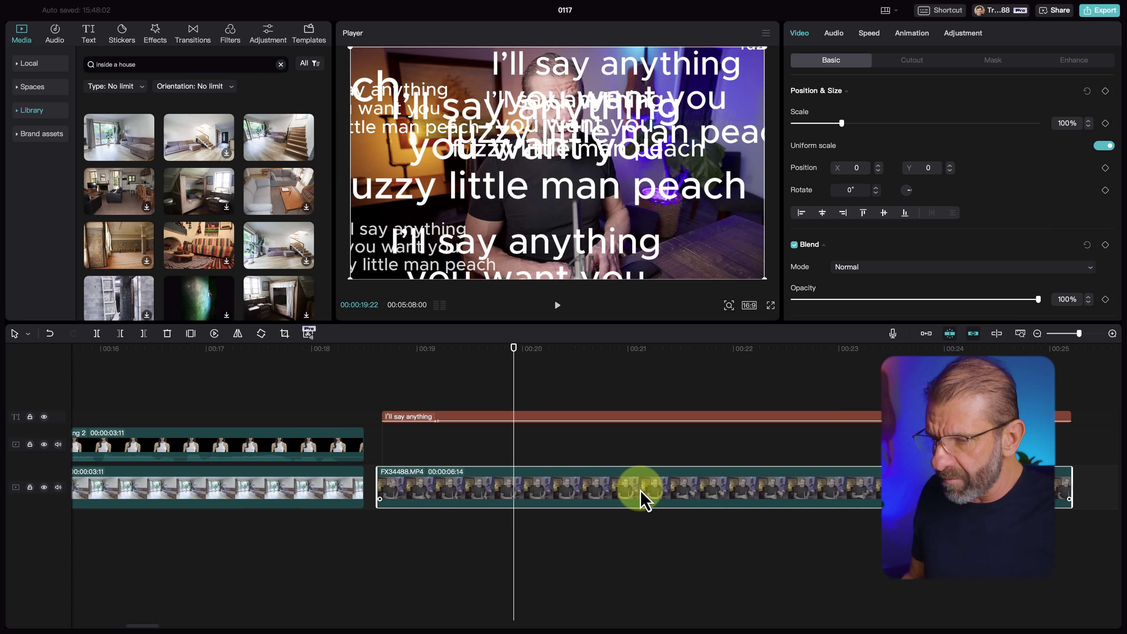
# Duplicate the FX34488.MP4 clip onto the track above and place the "I'll say anything" text between the two copies, aligned with their start.
pyautogui.moveTo(591, 483); pyautogui.dragTo(598, 447)
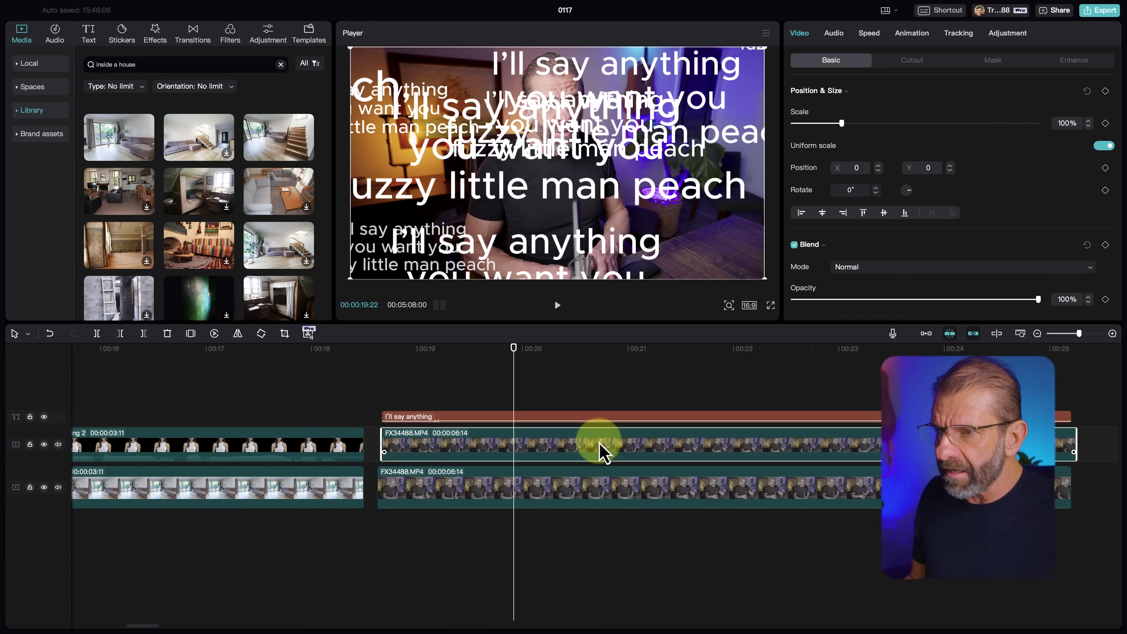
pyautogui.click(619, 417)
pyautogui.moveTo(620, 418); pyautogui.dragTo(612, 457)
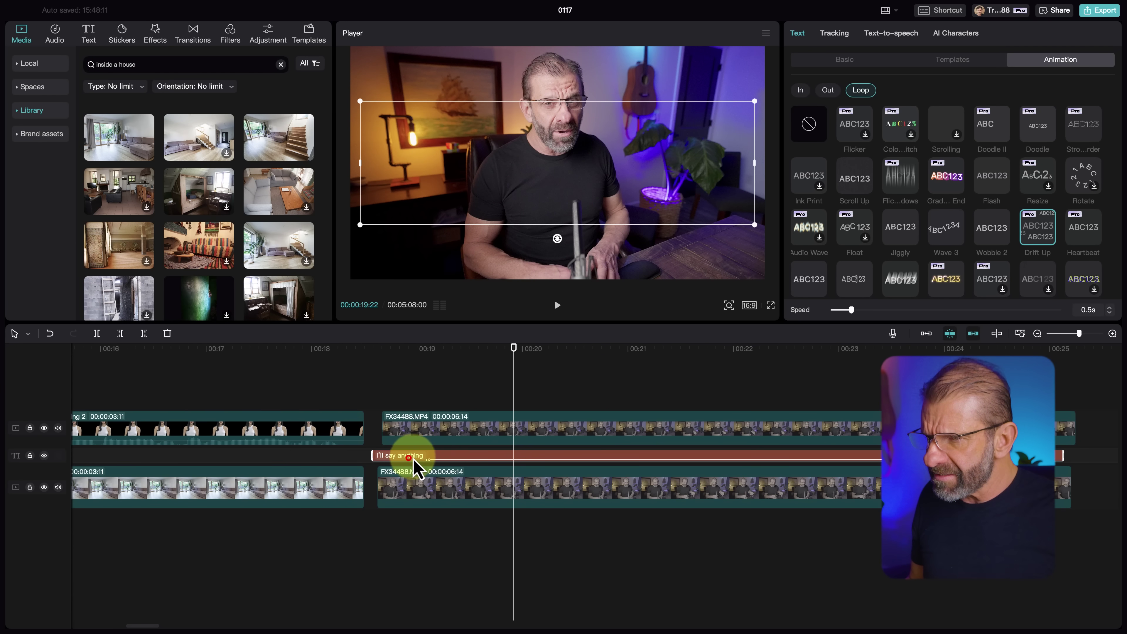
pyautogui.moveTo(417, 466); pyautogui.dragTo(415, 458)
pyautogui.click(466, 433)
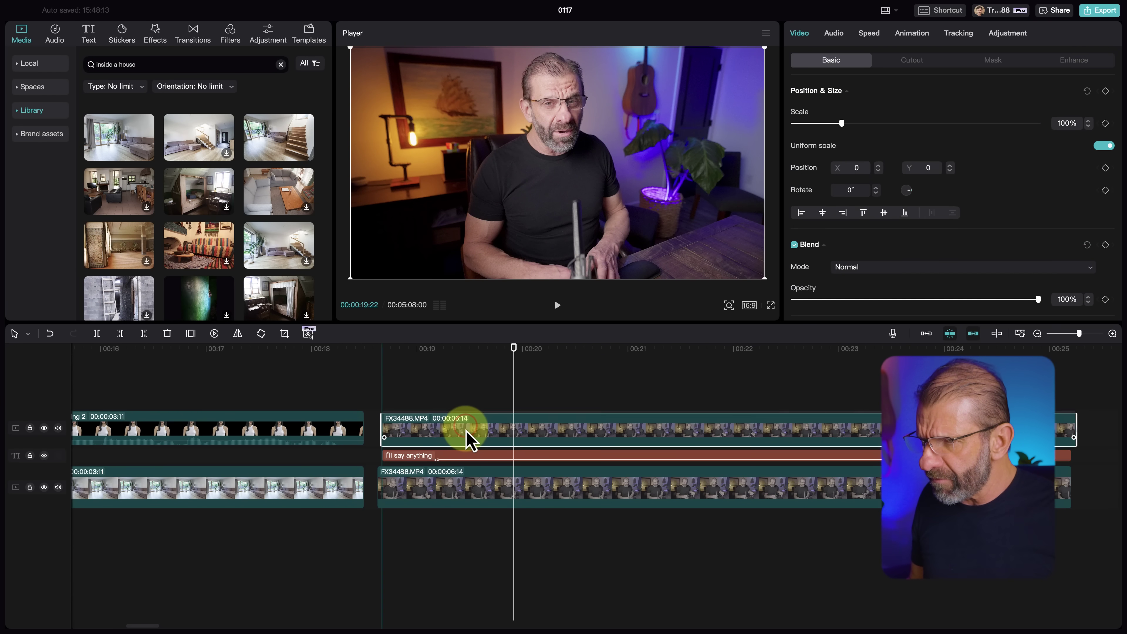
pyautogui.click(433, 455)
pyautogui.moveTo(628, 349); pyautogui.dragTo(593, 365)
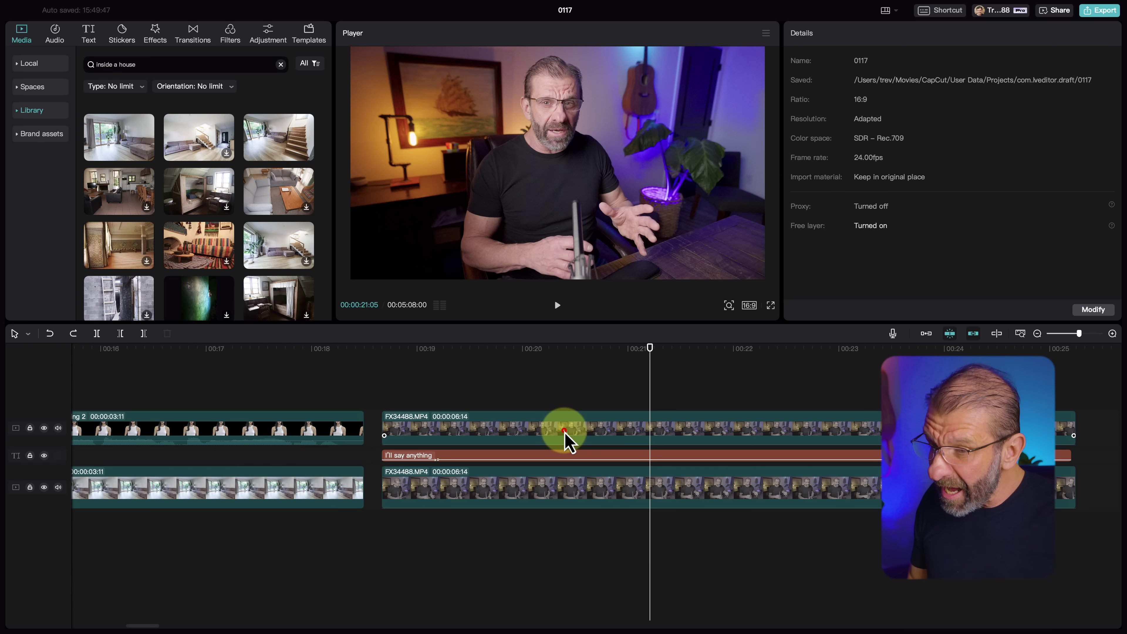
# Apply Auto cutout to the upper FX34488.MP4 clip and play back the text animating behind the man.
pyautogui.click(565, 430)
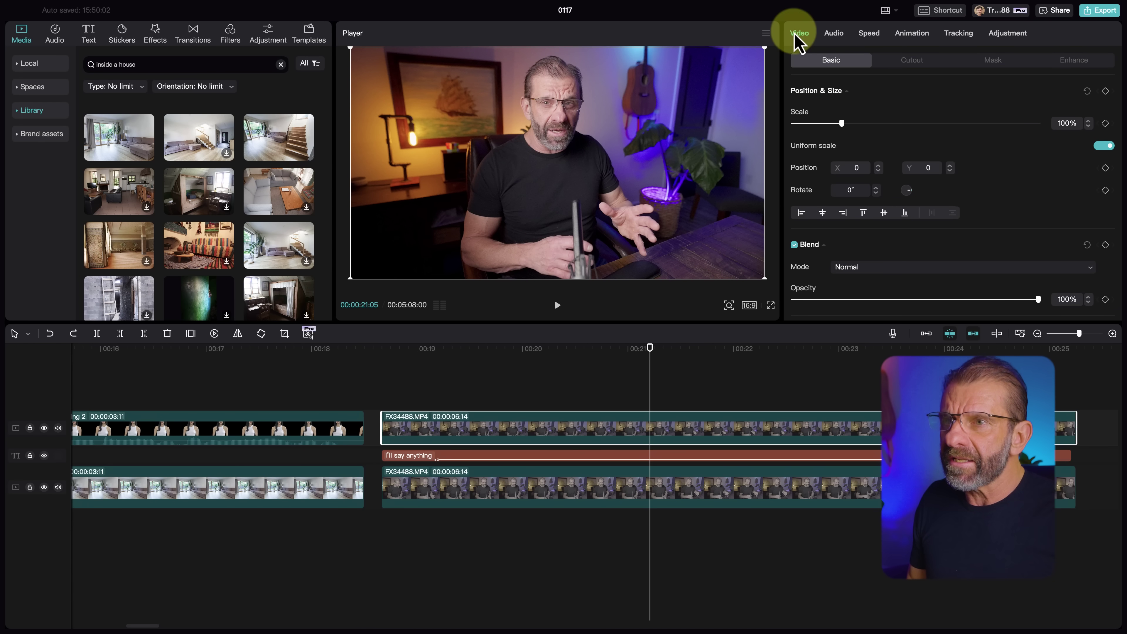
pyautogui.click(911, 61)
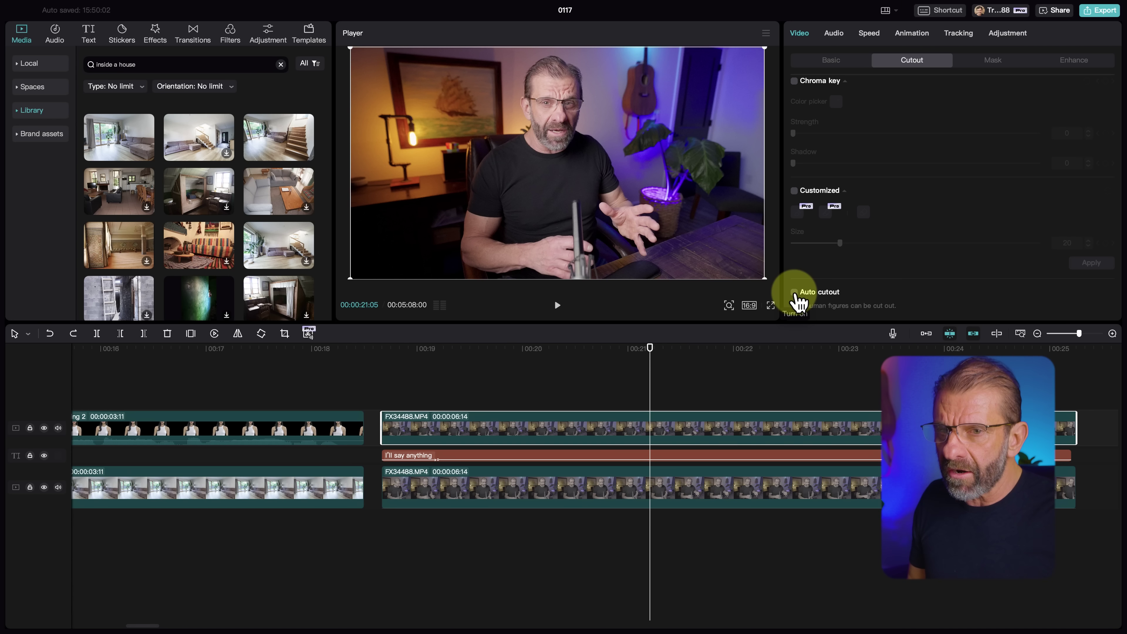
pyautogui.click(793, 292)
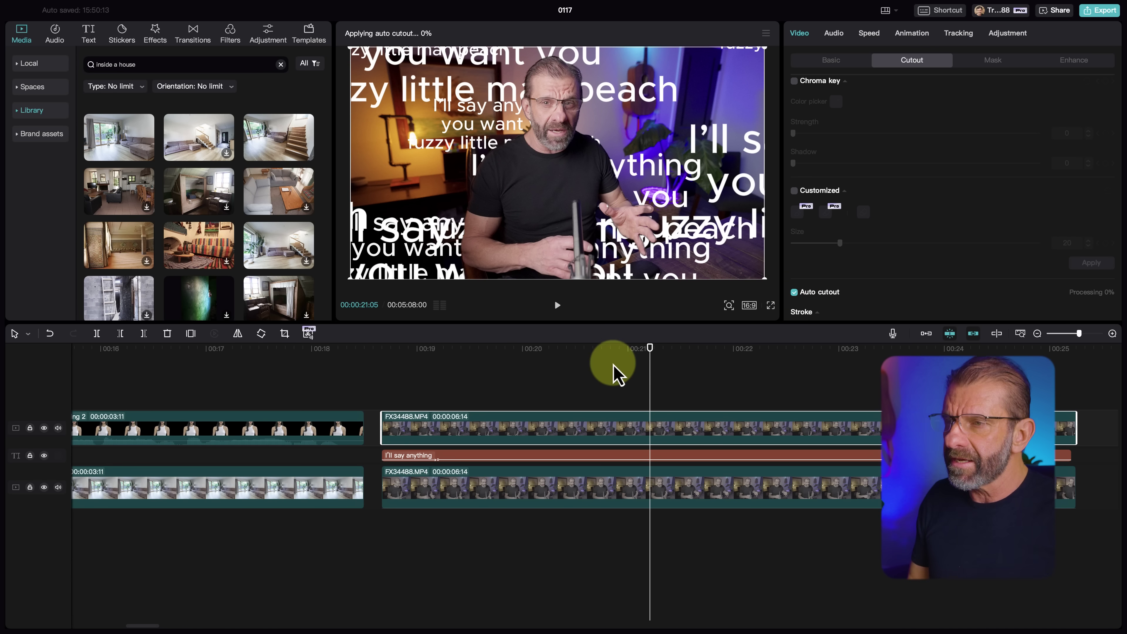
pyautogui.moveTo(618, 373); pyautogui.dragTo(395, 350)
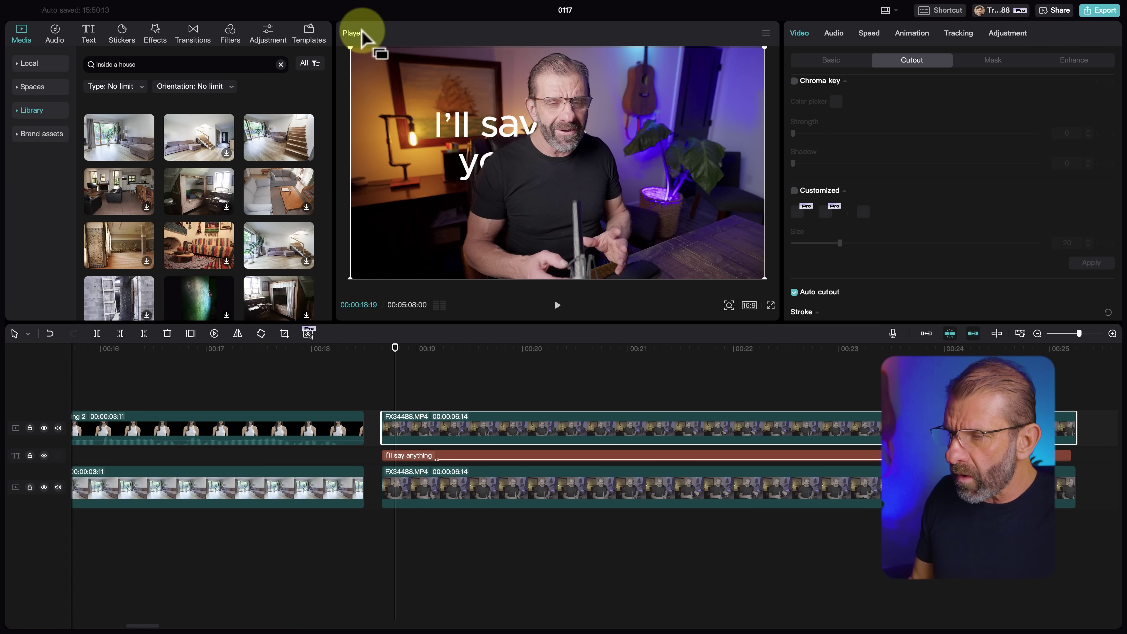
pyautogui.click(410, 383)
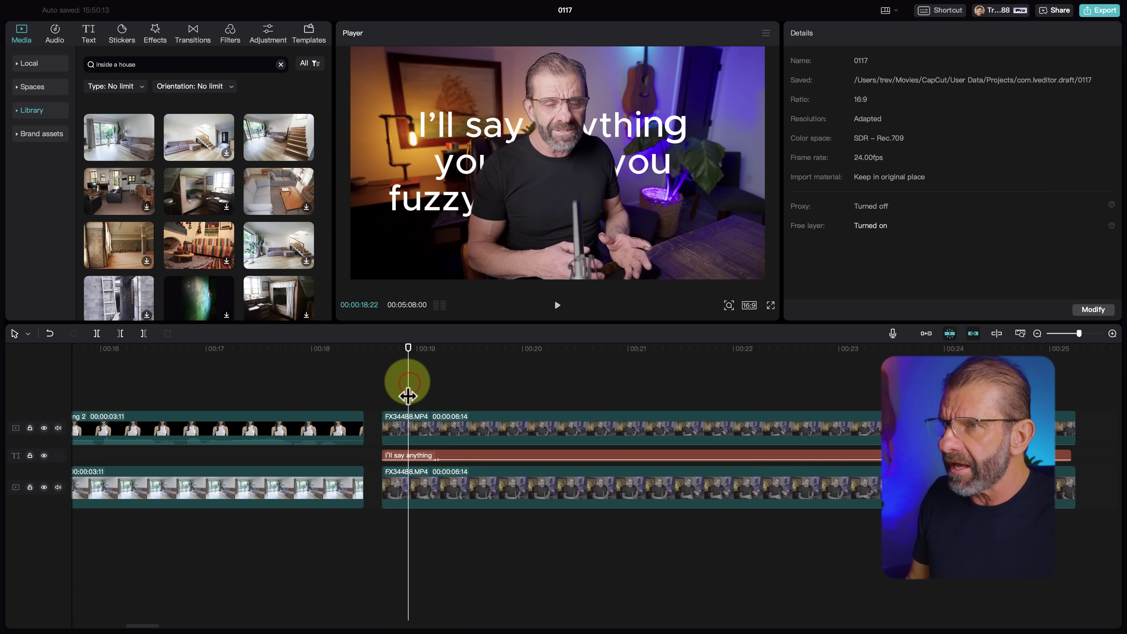
pyautogui.press('space')
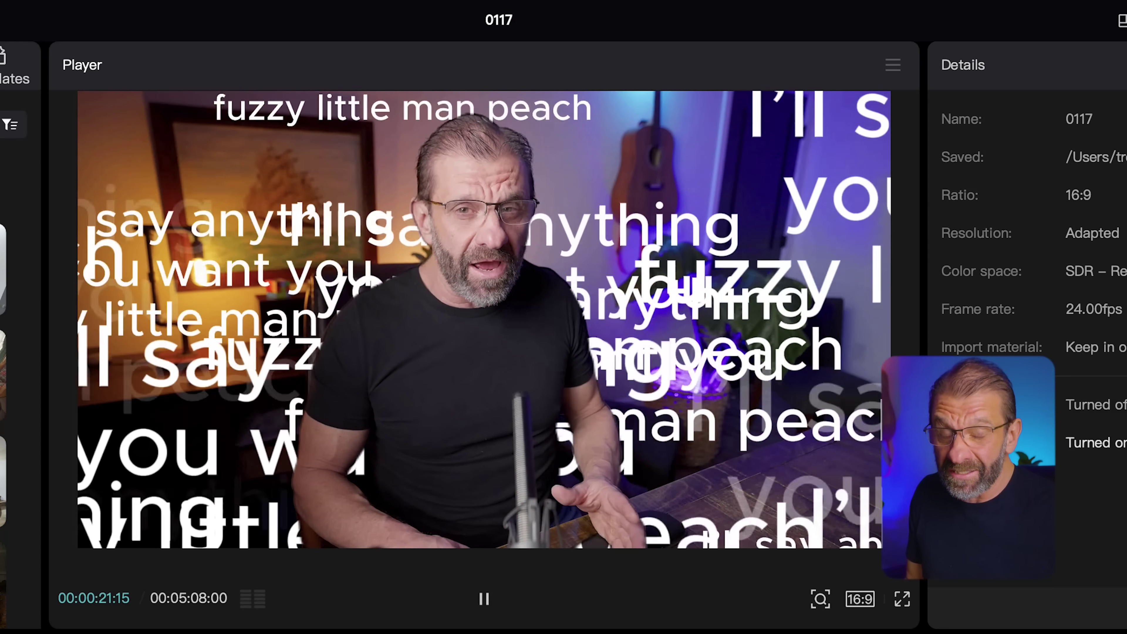
pyautogui.press('space')
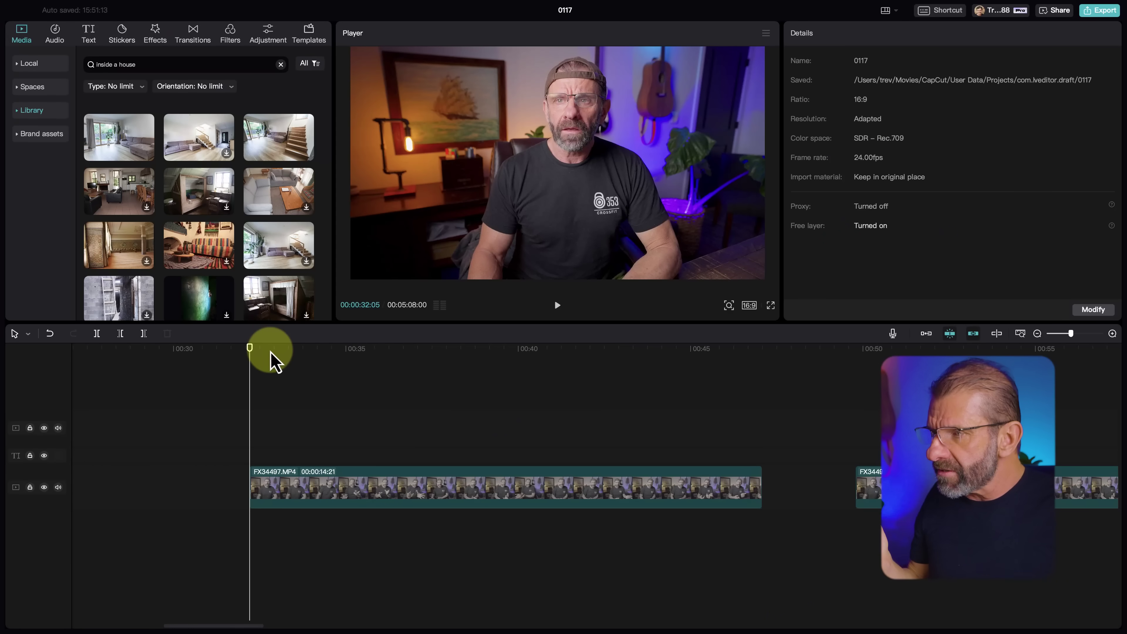
# Search the stickers for "subscribe", add the red Subscribe sticker with a bell above the first FX34497.MP4 clip, and extend it to the clip's end.
pyautogui.moveTo(275, 362); pyautogui.dragTo(499, 393)
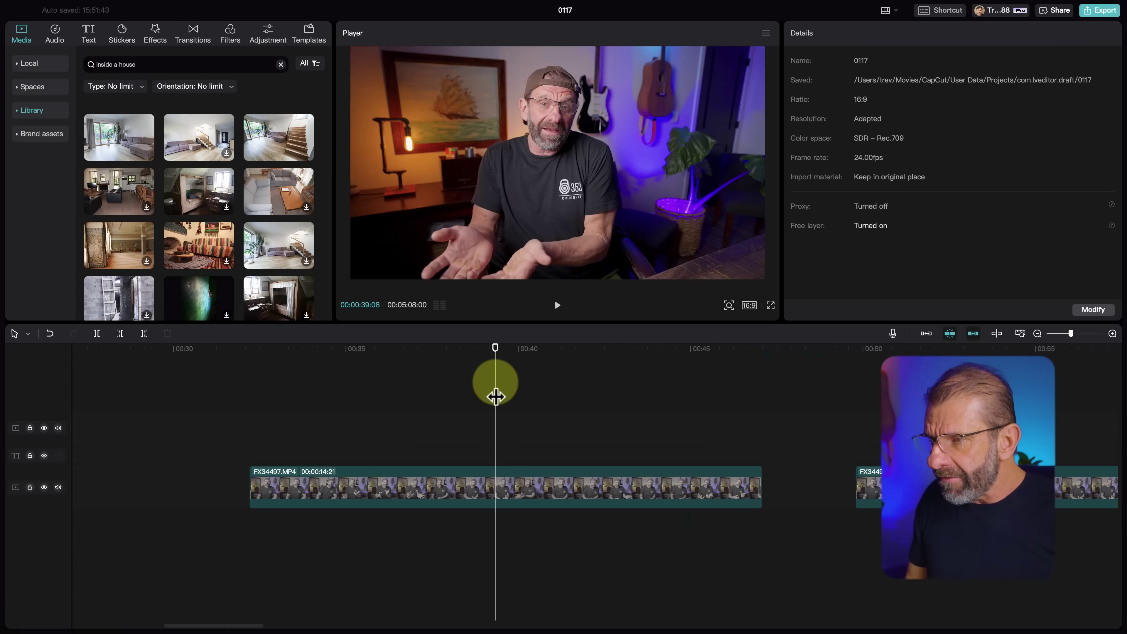
pyautogui.click(450, 493)
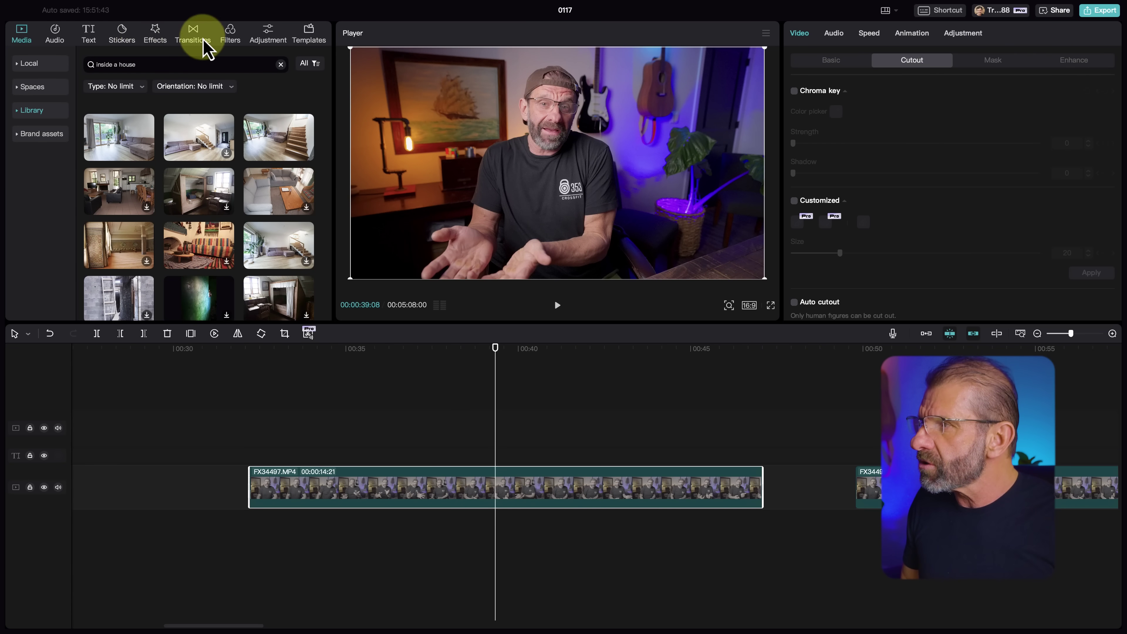
pyautogui.click(123, 34)
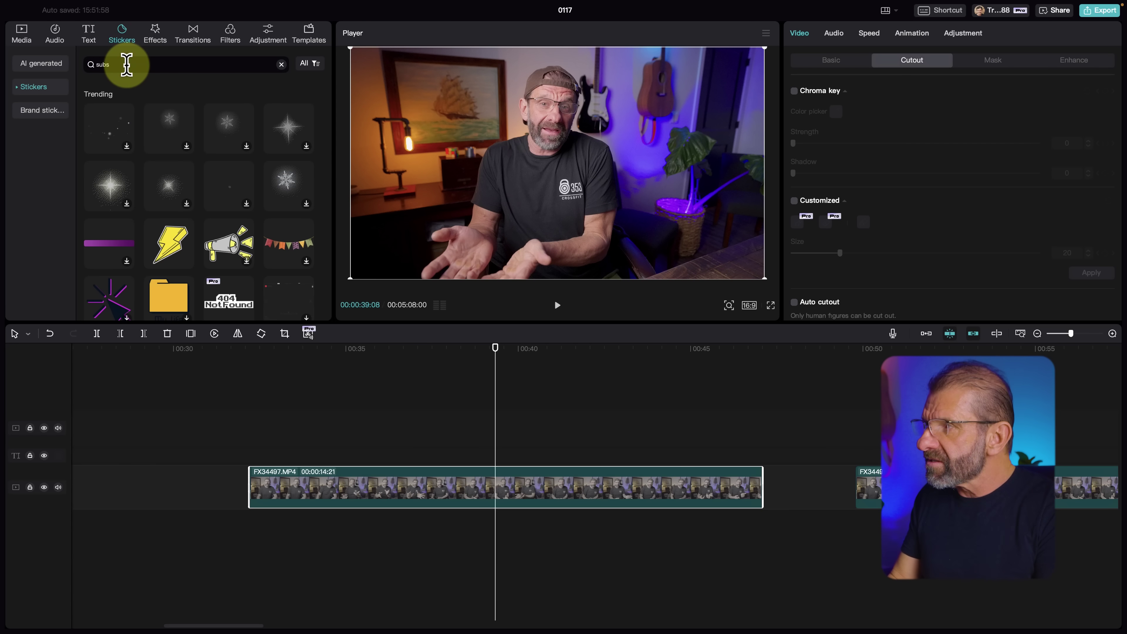
pyautogui.press('Return')
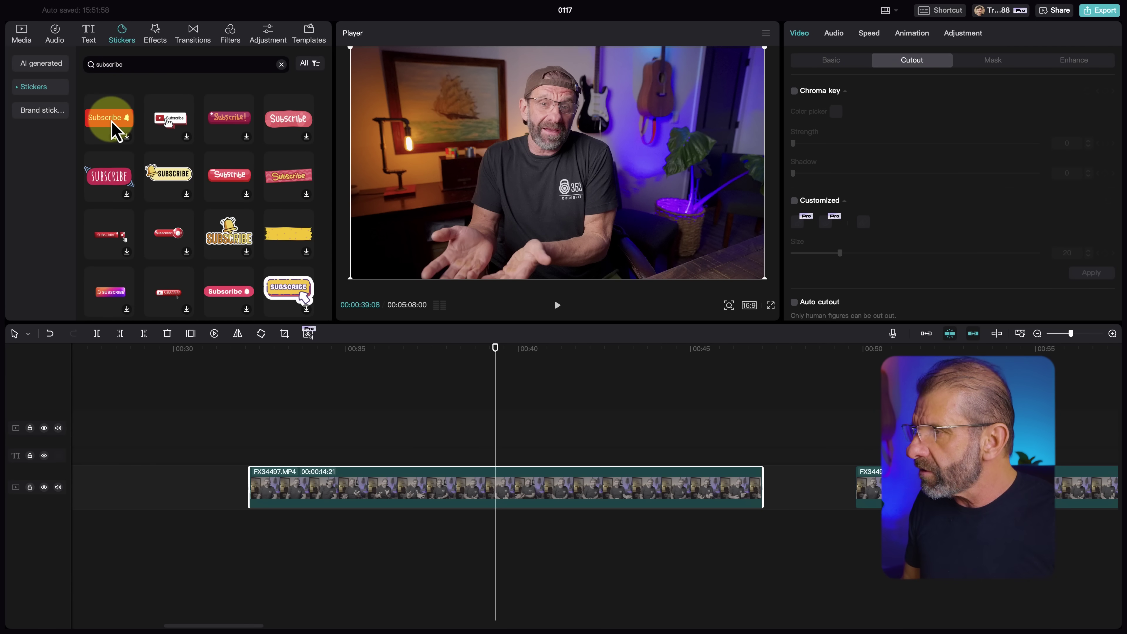
pyautogui.moveTo(116, 130); pyautogui.dragTo(339, 444)
pyautogui.moveTo(371, 402); pyautogui.dragTo(762, 400)
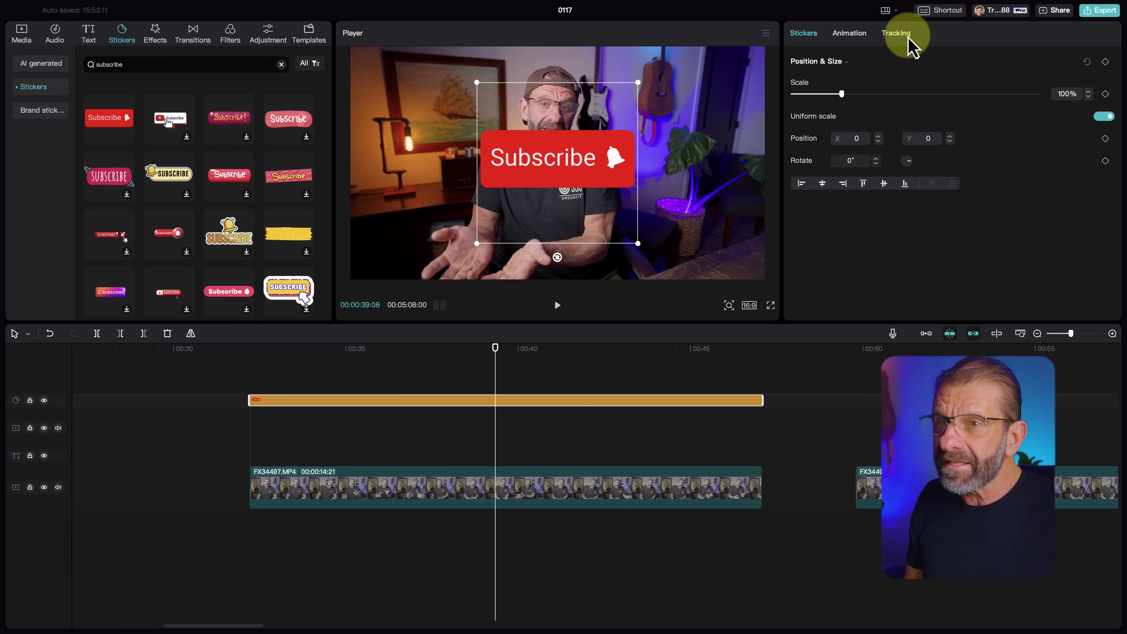
# Shrink the Subscribe sticker and place it beside the man's head near the start of the clip.
pyautogui.click(893, 35)
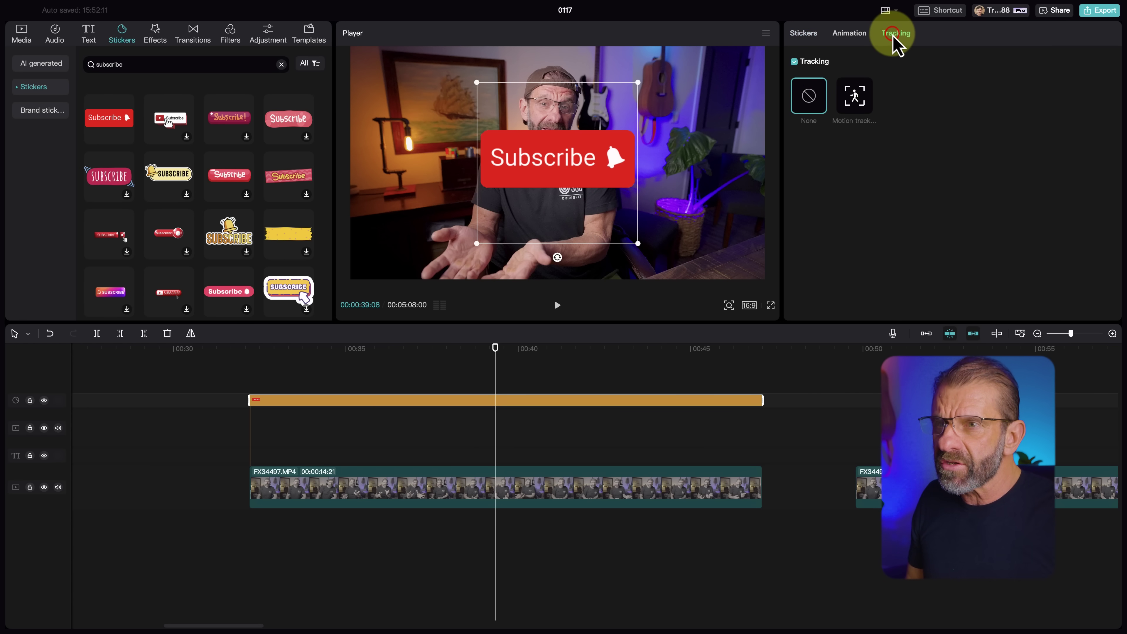
pyautogui.moveTo(638, 244); pyautogui.dragTo(473, 129)
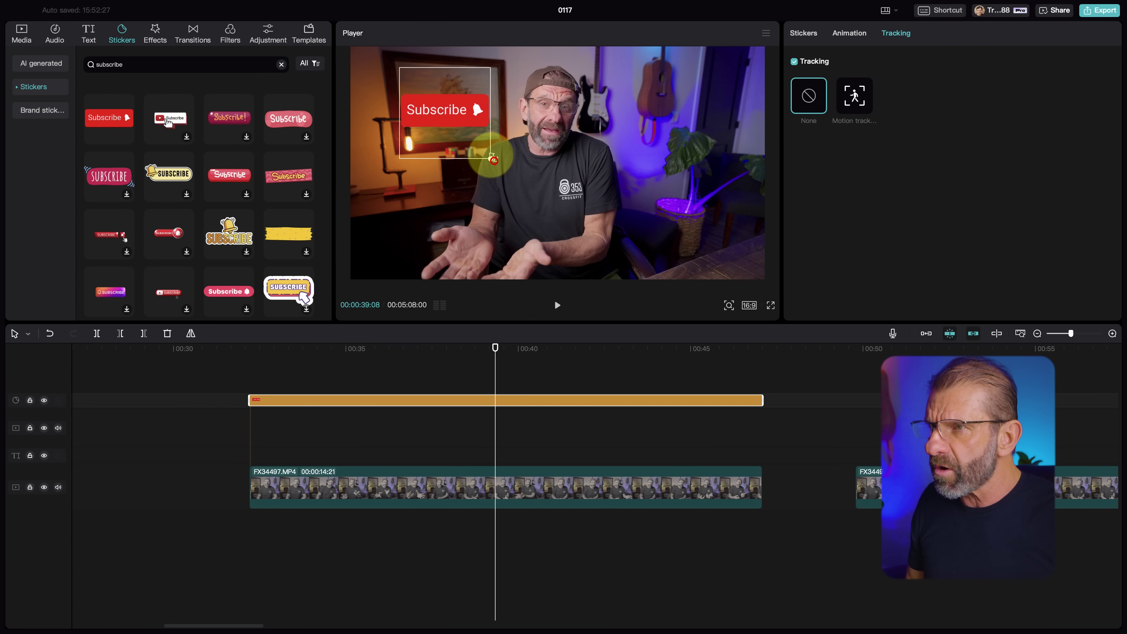
pyautogui.moveTo(548, 375); pyautogui.dragTo(279, 374)
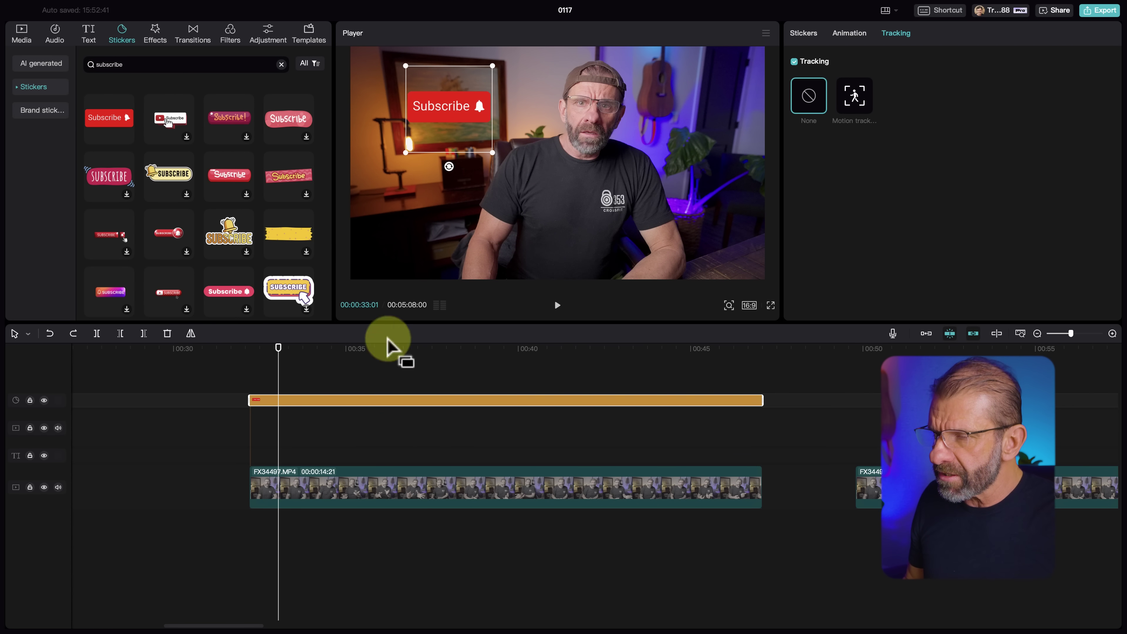
pyautogui.moveTo(471, 109); pyautogui.dragTo(491, 105)
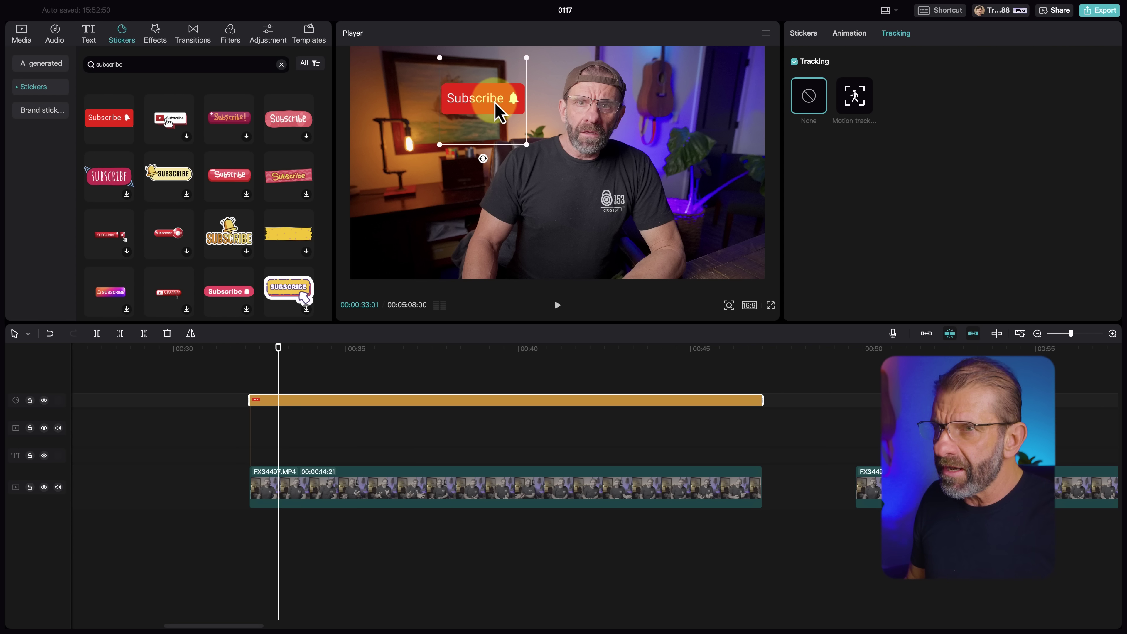
# Motion-track the sticker to the man's head, enlarging the tracking box around it and keeping Direction at Both with scale and distance following.
pyautogui.click(854, 104)
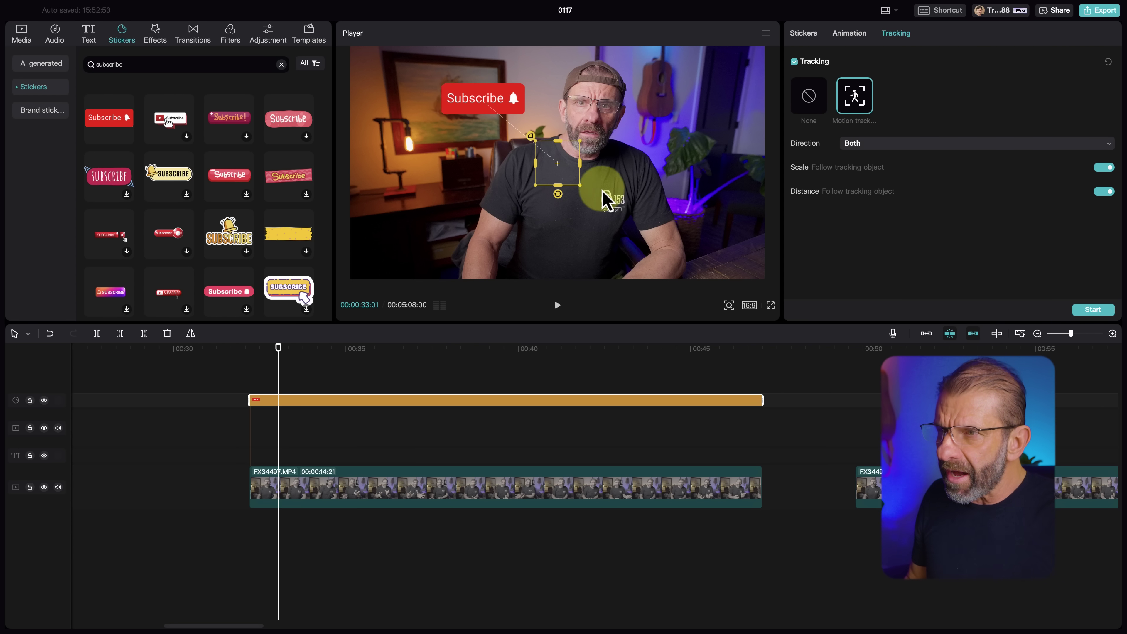
pyautogui.moveTo(559, 173); pyautogui.dragTo(591, 125)
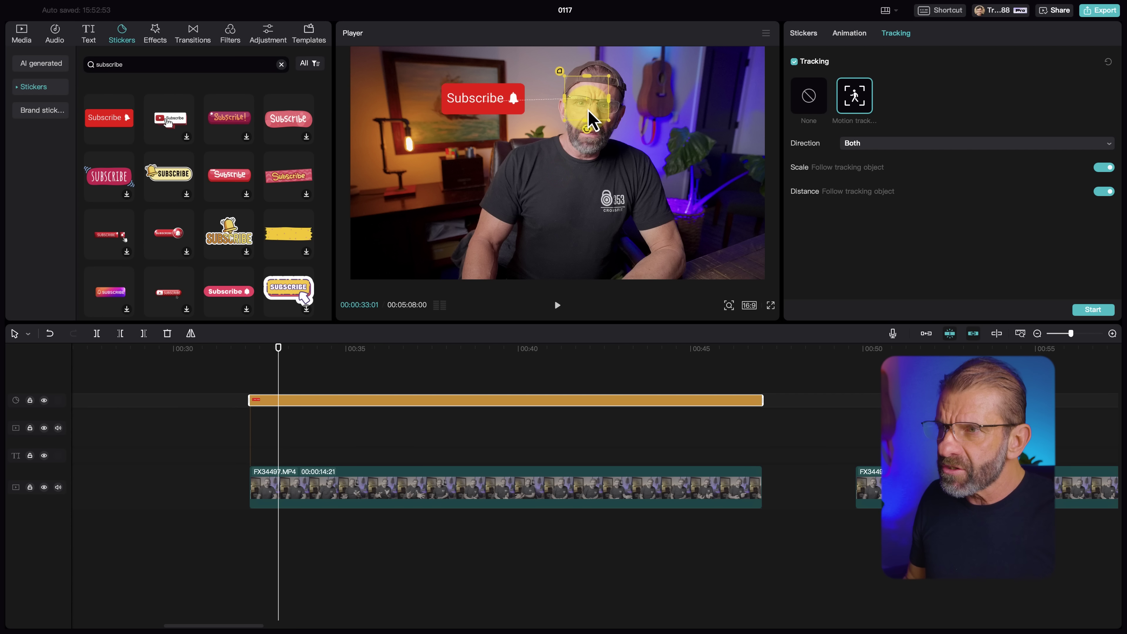
pyautogui.moveTo(609, 120)
pyautogui.mouseDown()
pyautogui.moveTo(644, 172)
pyautogui.moveTo(626, 138)
pyautogui.moveTo(633, 167)
pyautogui.moveTo(603, 133)
pyautogui.mouseUp()
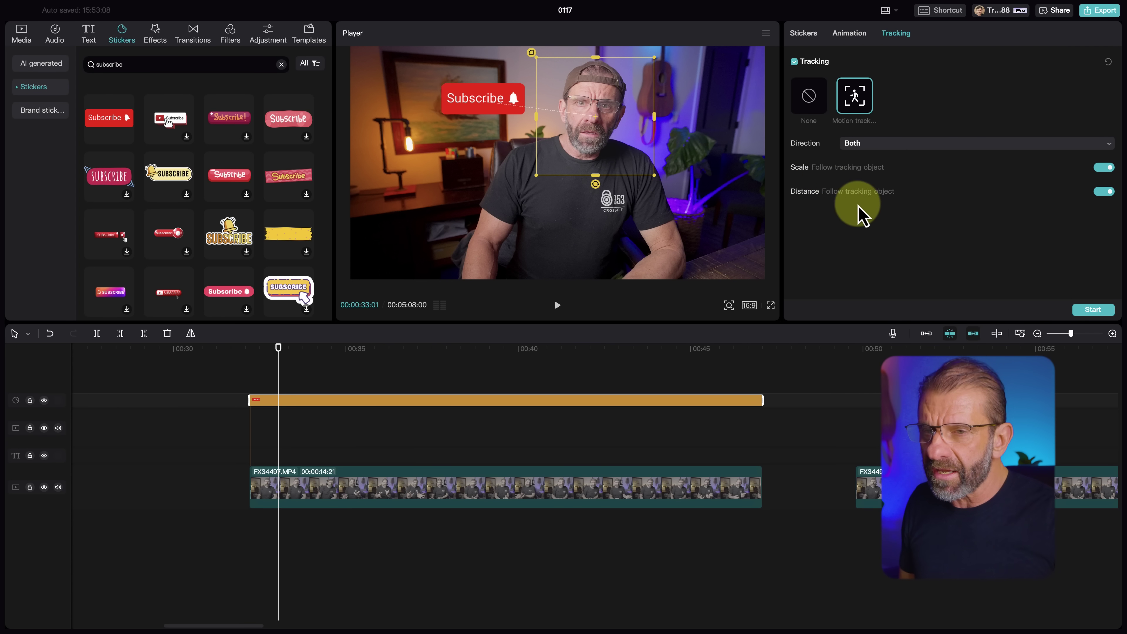
pyautogui.click(1093, 309)
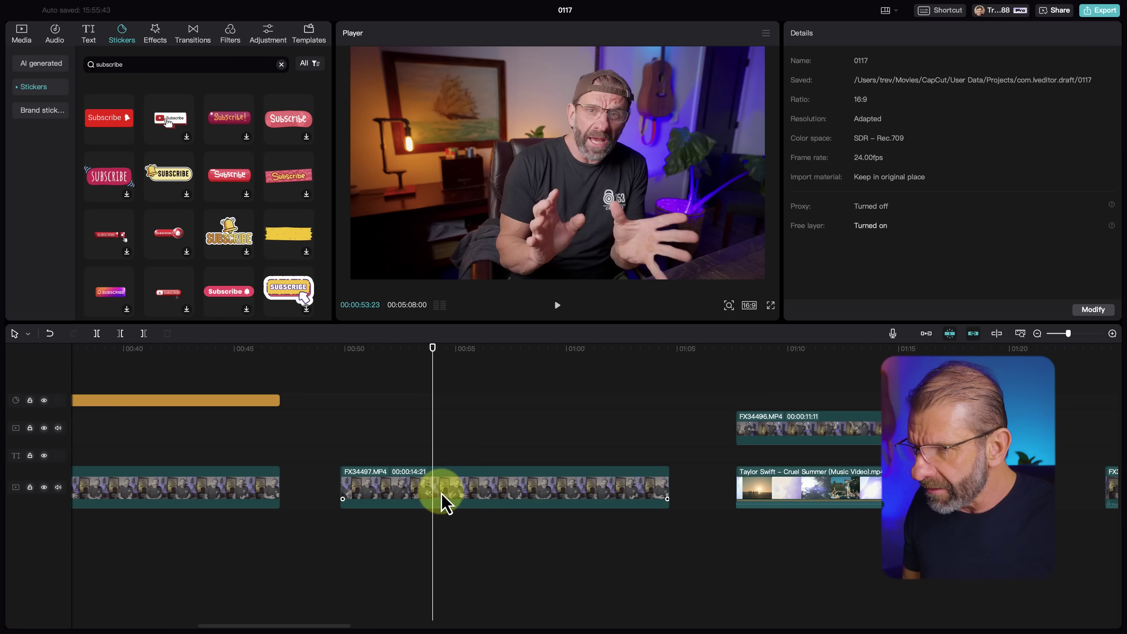
# Enable face camera tracking on the second FX34497.MP4 clip, with Shake set to 7 and Fit to canvas turned on.
pyautogui.click(440, 495)
pyautogui.moveTo(429, 366); pyautogui.dragTo(534, 370)
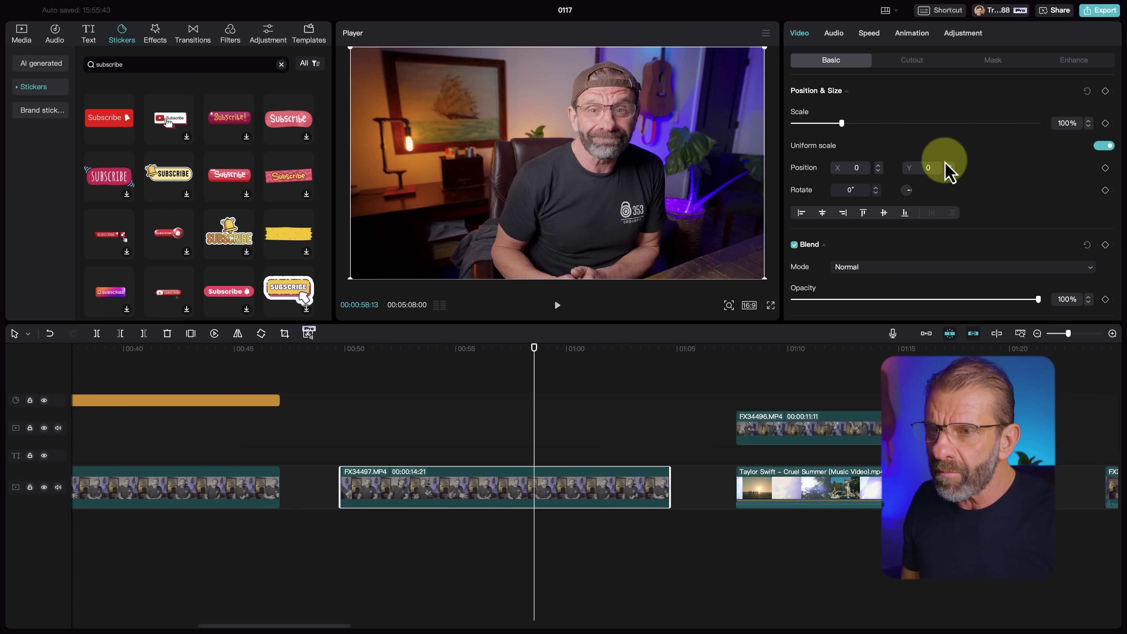
pyautogui.scroll(-2, 942, 168)
pyautogui.scroll(-8, 945, 171)
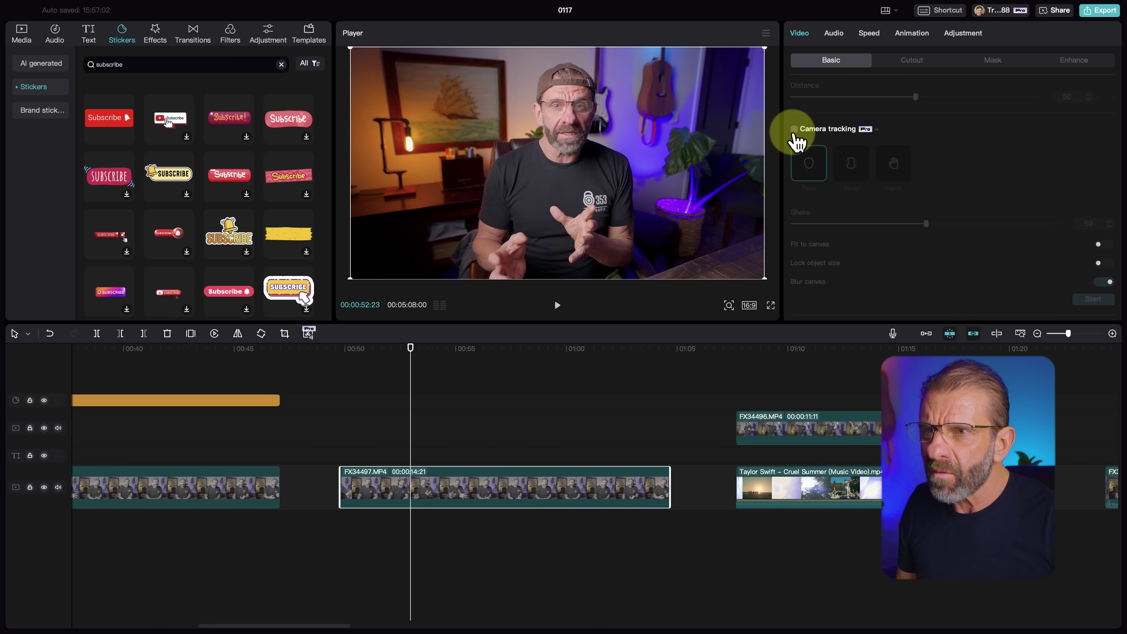
pyautogui.click(794, 129)
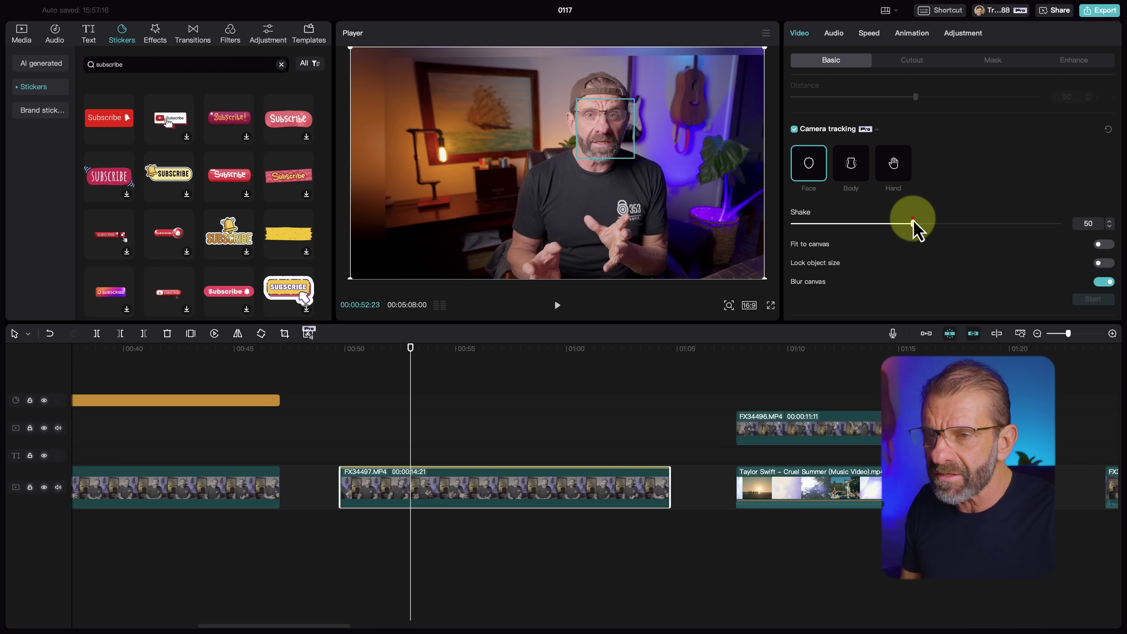
pyautogui.moveTo(913, 224); pyautogui.dragTo(823, 224)
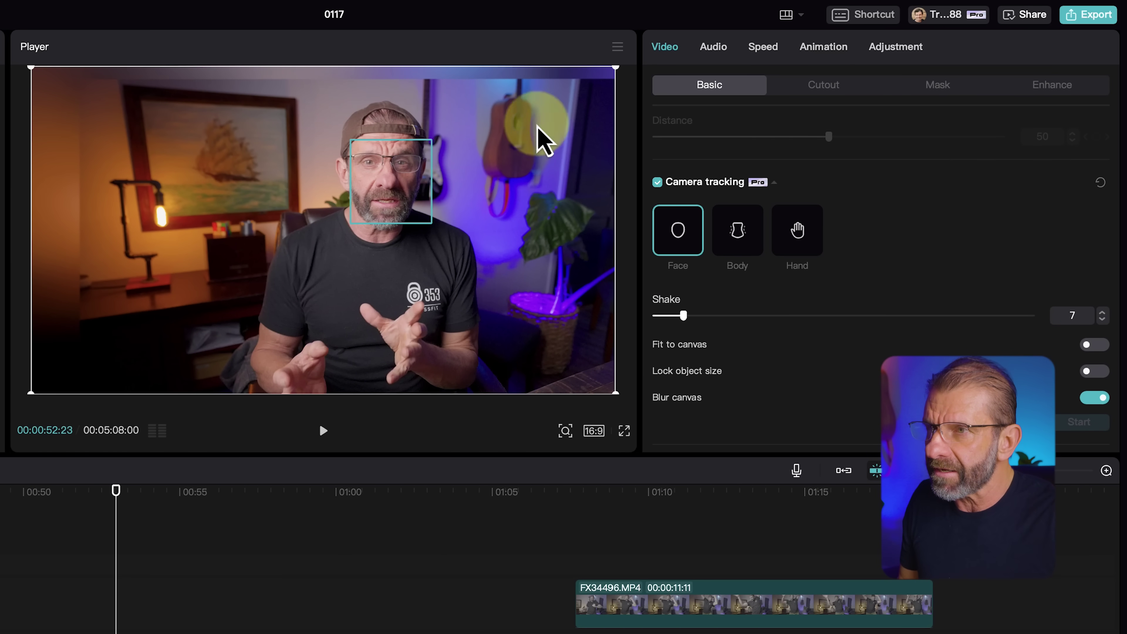
pyautogui.click(1100, 345)
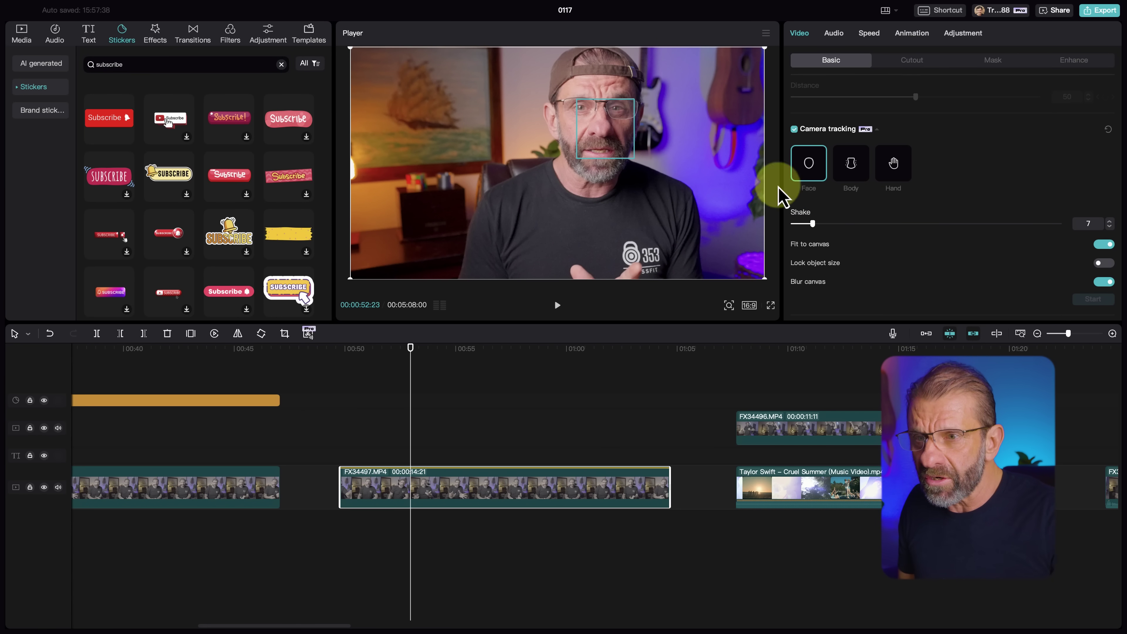
# Play the camera-tracked clip in full screen from near its start.
pyautogui.click(427, 486)
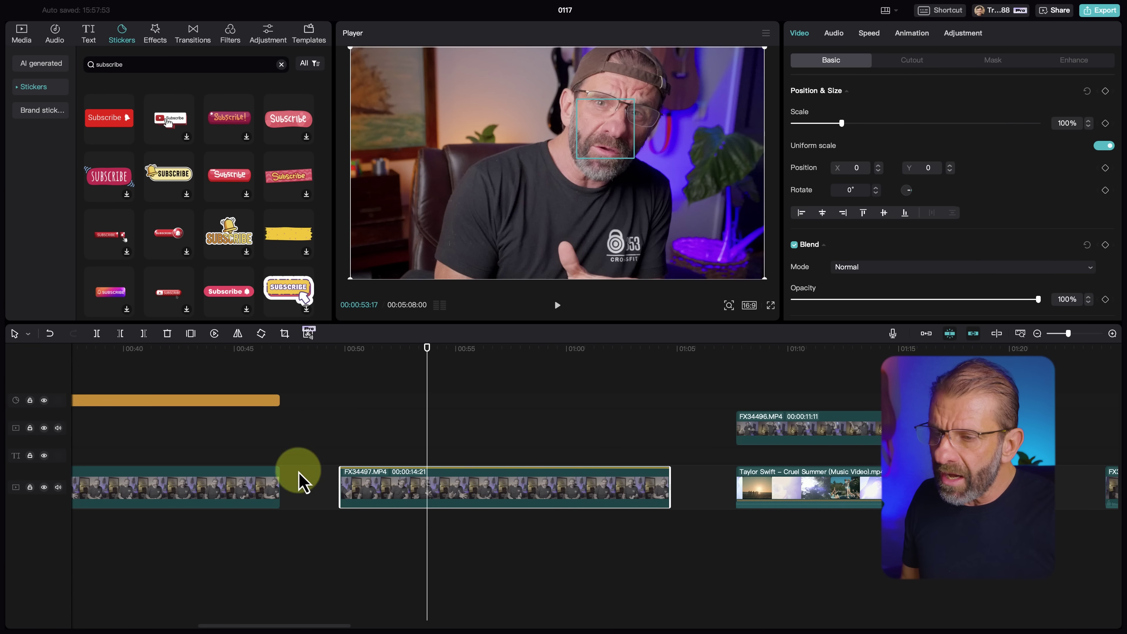
pyautogui.click(464, 397)
pyautogui.moveTo(464, 357); pyautogui.dragTo(355, 350)
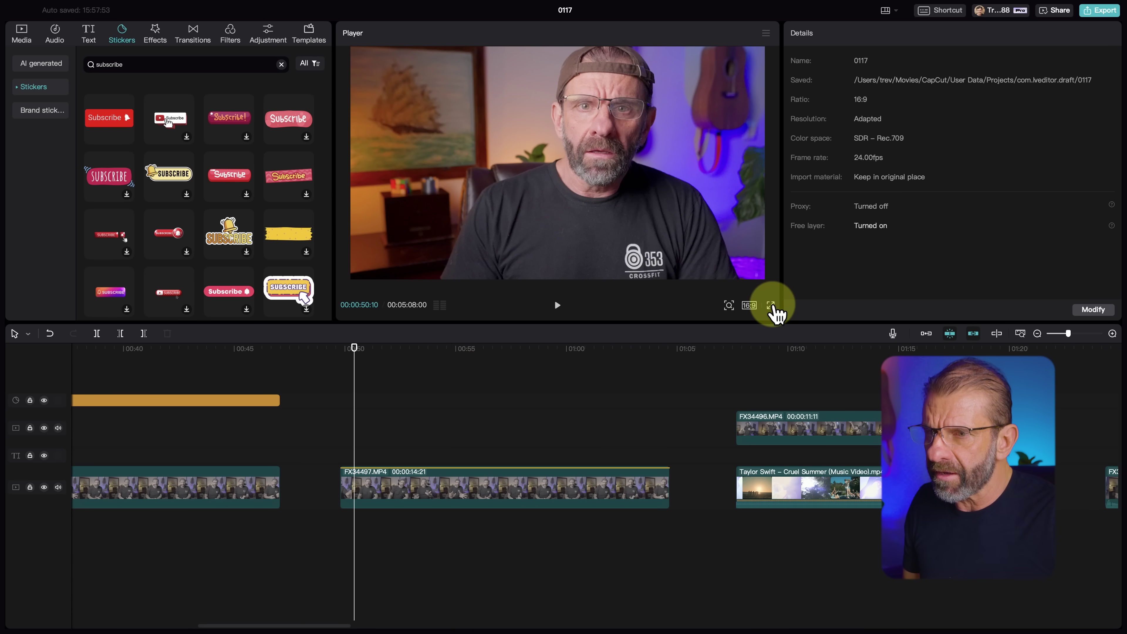
pyautogui.click(770, 306)
pyautogui.press('space')
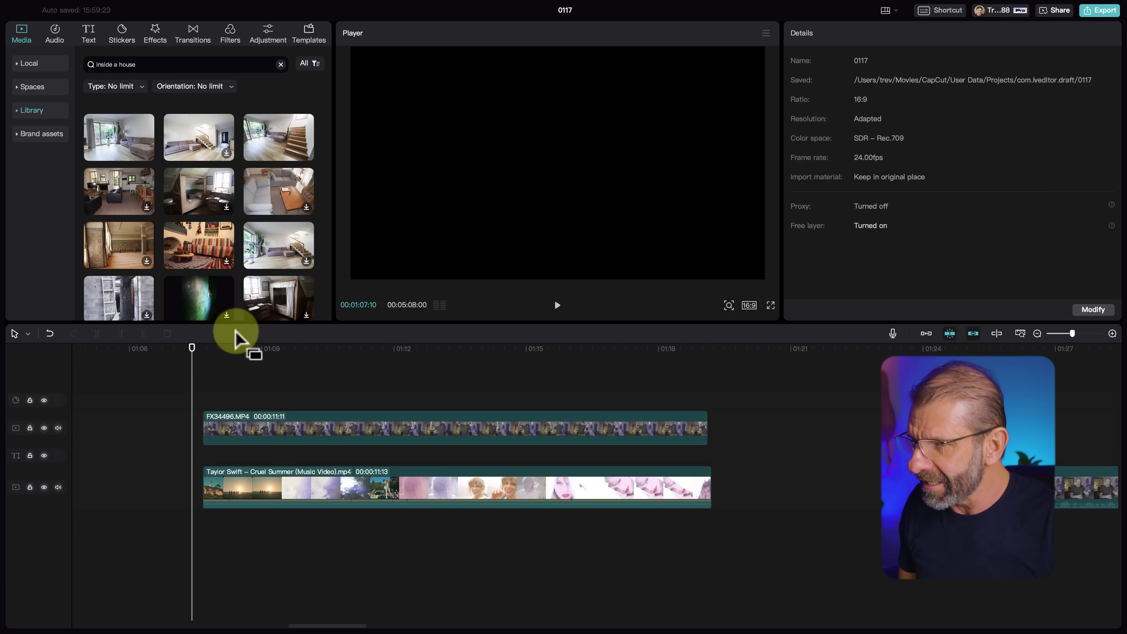
# Turn on AI movement with the Dynamic style for the upper-track FX34496.MP4 clip.
pyautogui.moveTo(234, 350); pyautogui.dragTo(203, 408)
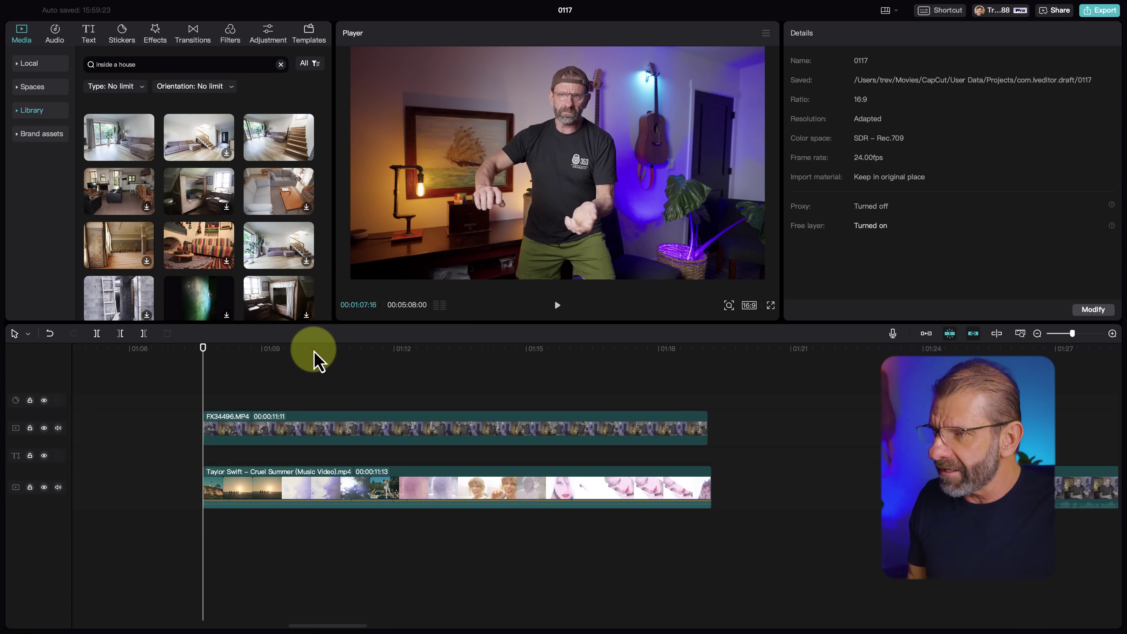
pyautogui.click(382, 359)
pyautogui.click(391, 422)
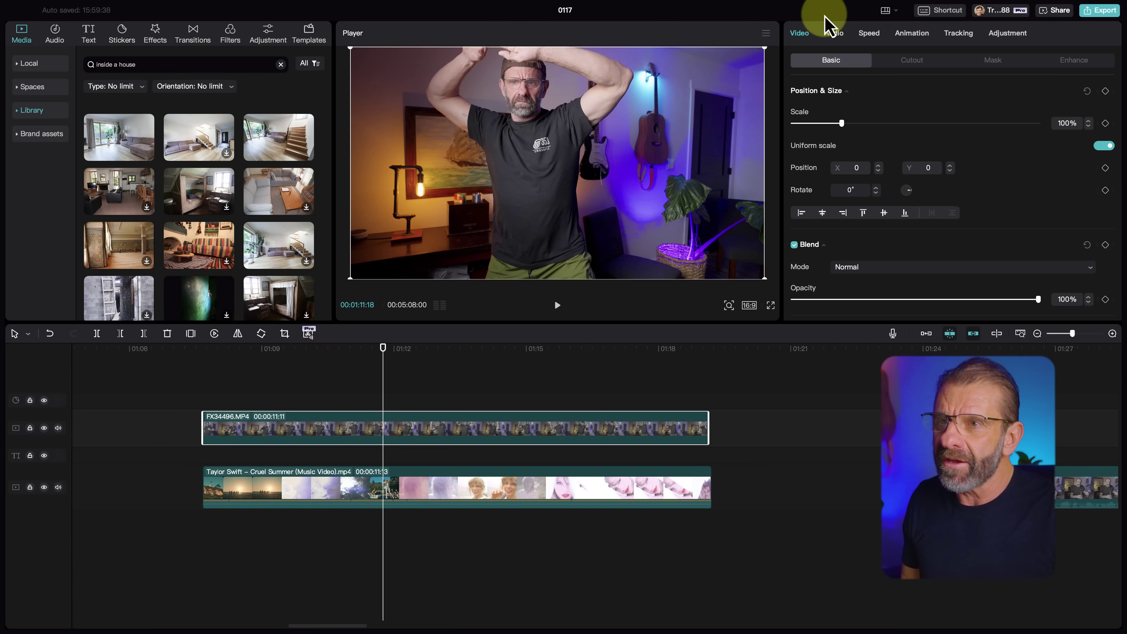
pyautogui.scroll(-10, 877, 191)
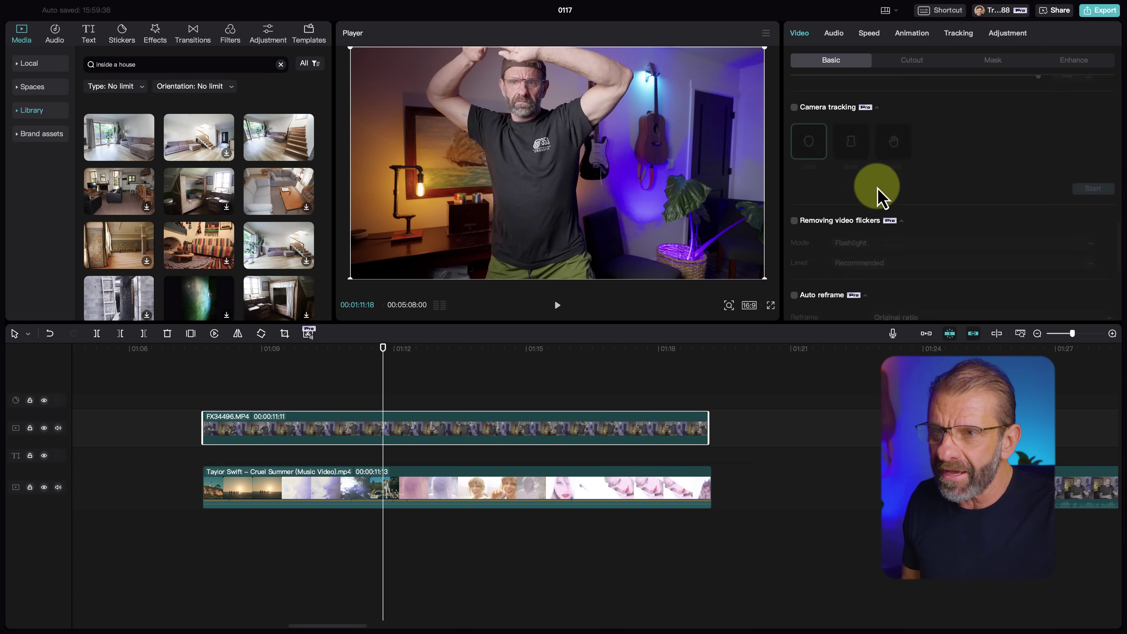
pyautogui.scroll(3, 876, 196)
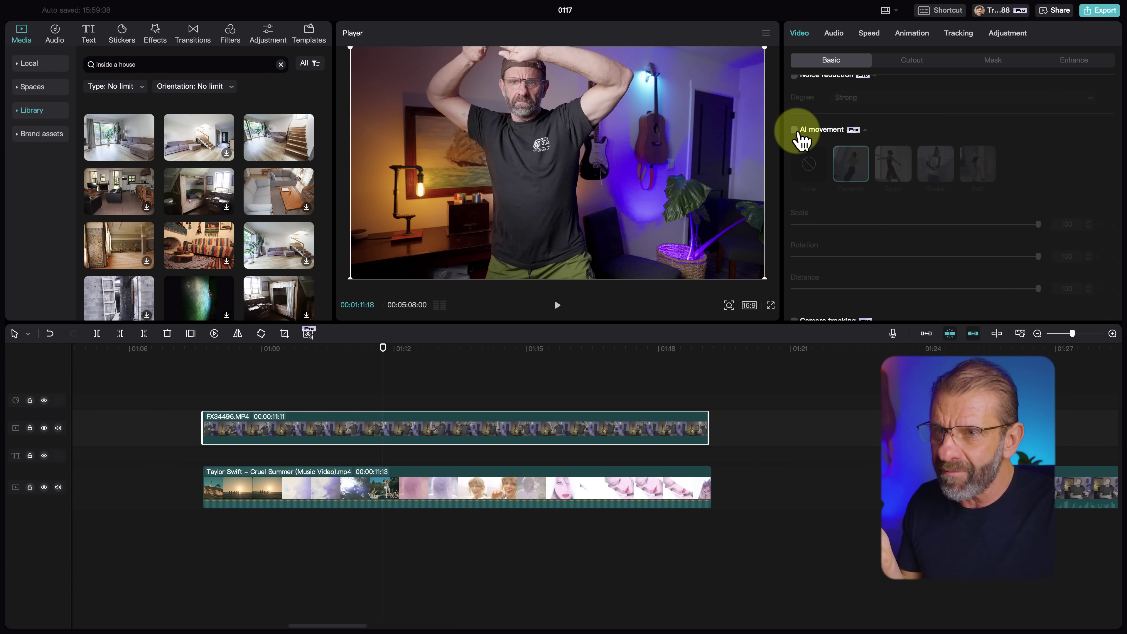
pyautogui.click(794, 129)
pyautogui.click(807, 165)
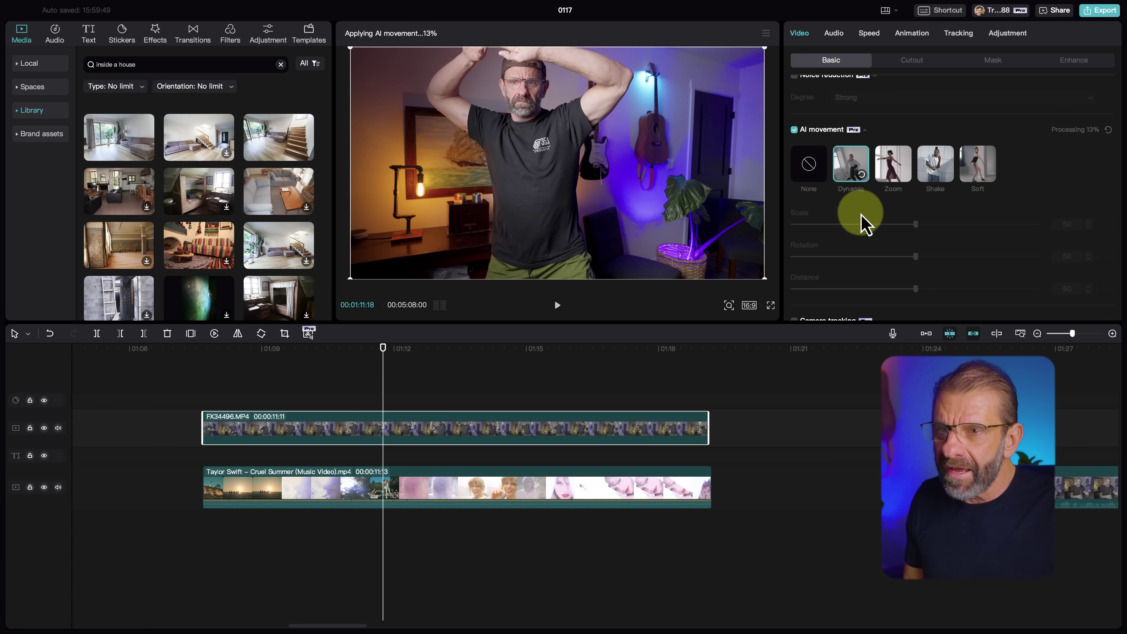
pyautogui.scroll(5, 903, 236)
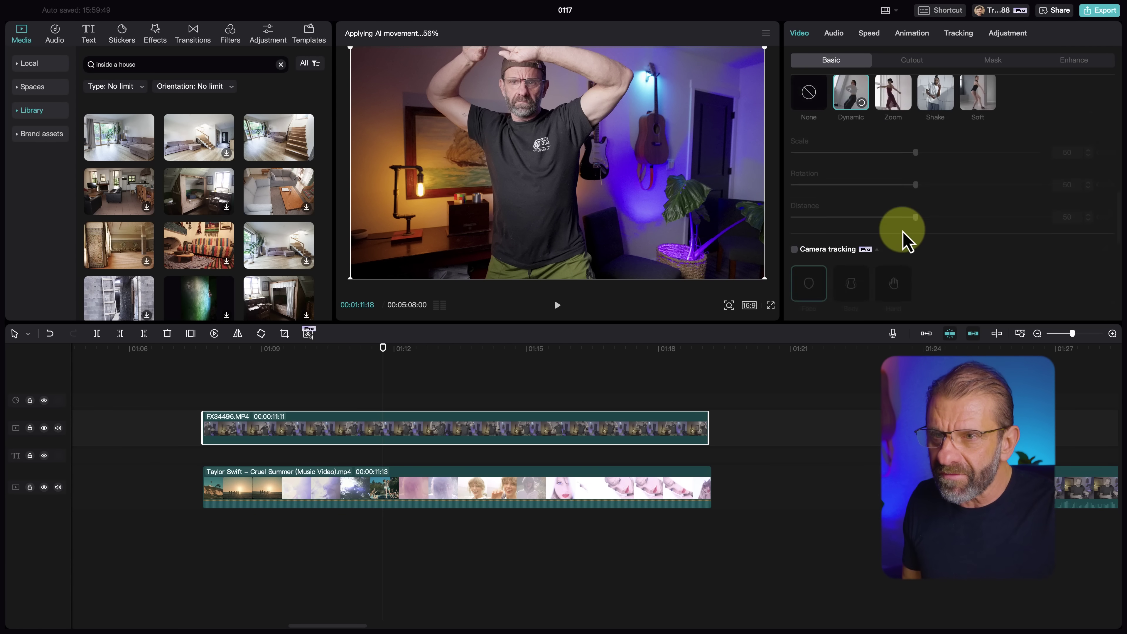
pyautogui.scroll(-3, 900, 235)
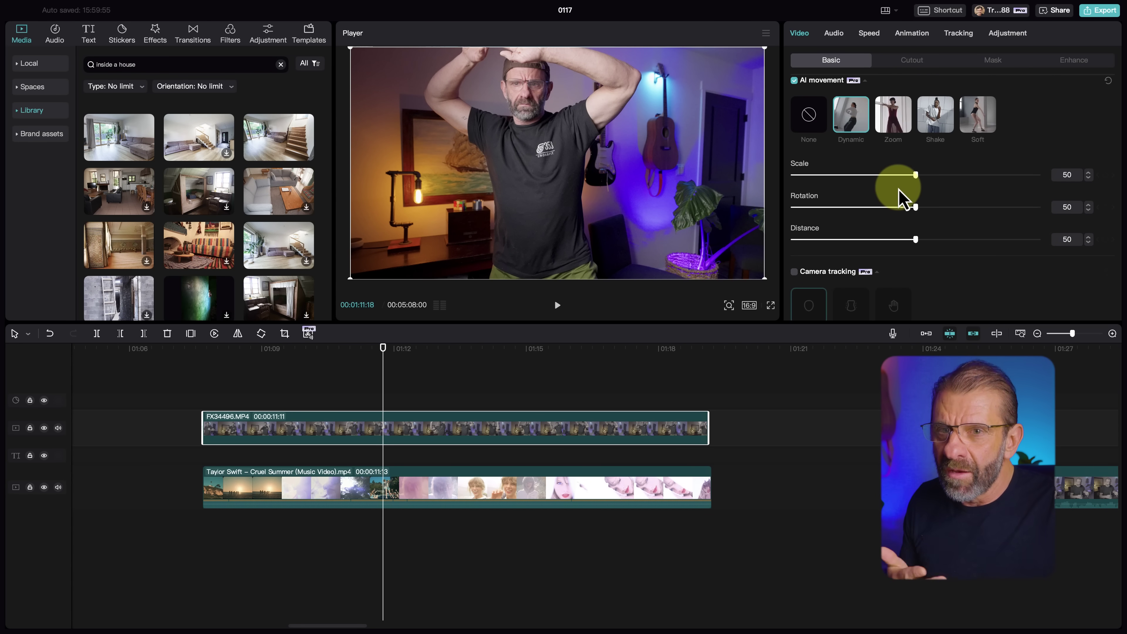
# Play the AI movement clip from its start to review the camera motion.
pyautogui.click(300, 360)
pyautogui.moveTo(300, 361); pyautogui.dragTo(204, 364)
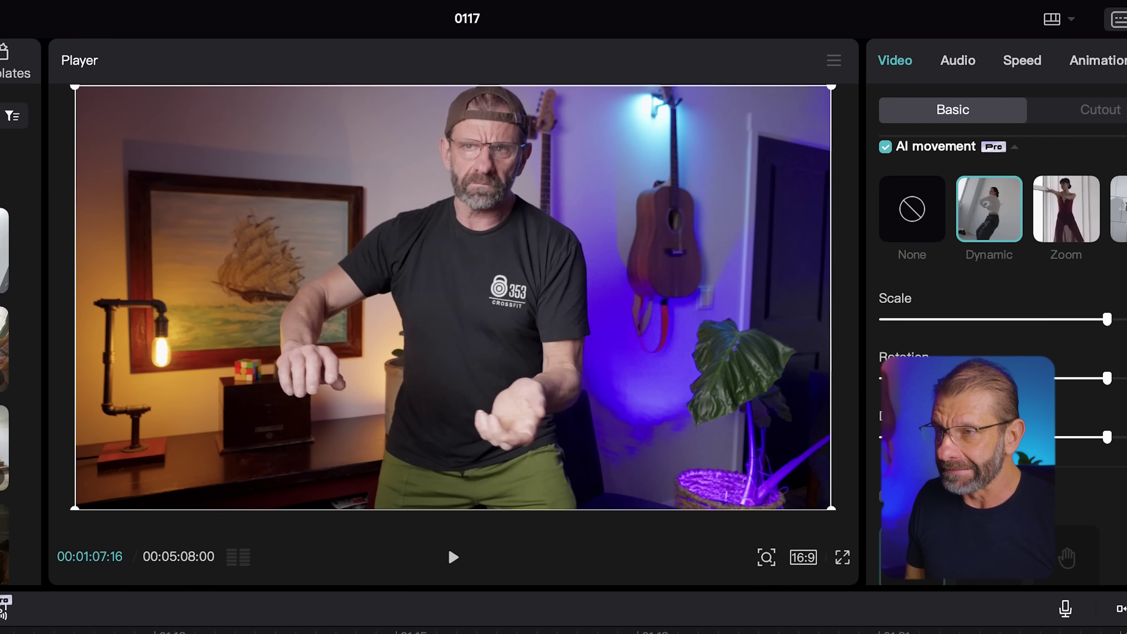
pyautogui.press('space')
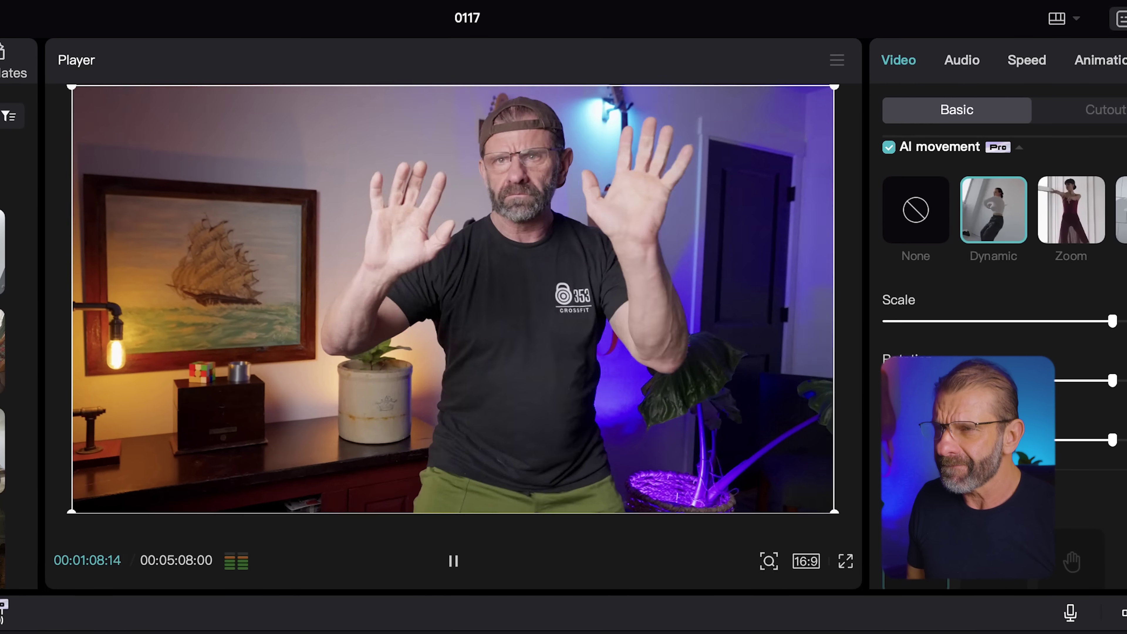
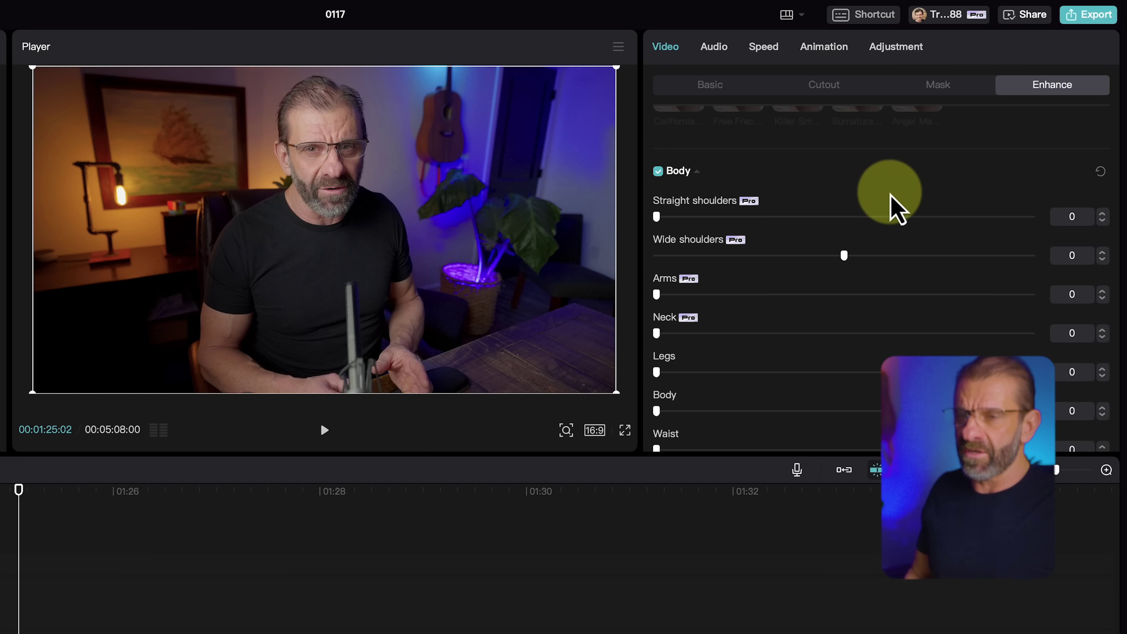
# In the clip's body enhancement settings, set Straight shoulders to 95 and Wide shoulders to 37.
pyautogui.moveTo(656, 216); pyautogui.dragTo(996, 208)
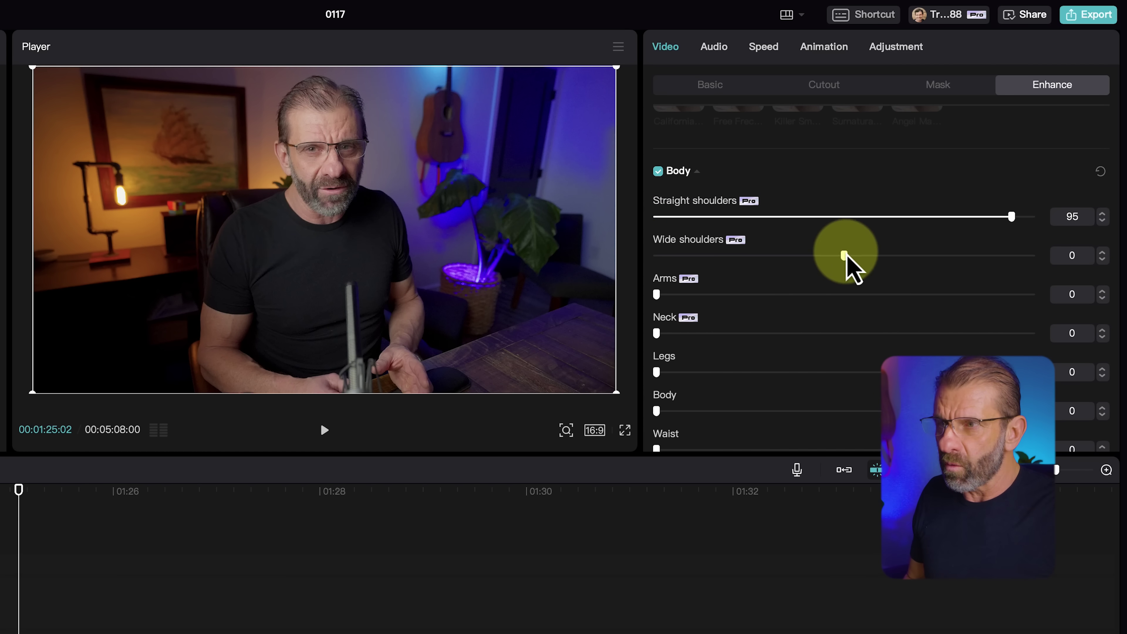
pyautogui.moveTo(844, 256); pyautogui.dragTo(982, 256)
pyautogui.moveTo(657, 293); pyautogui.dragTo(625, 287)
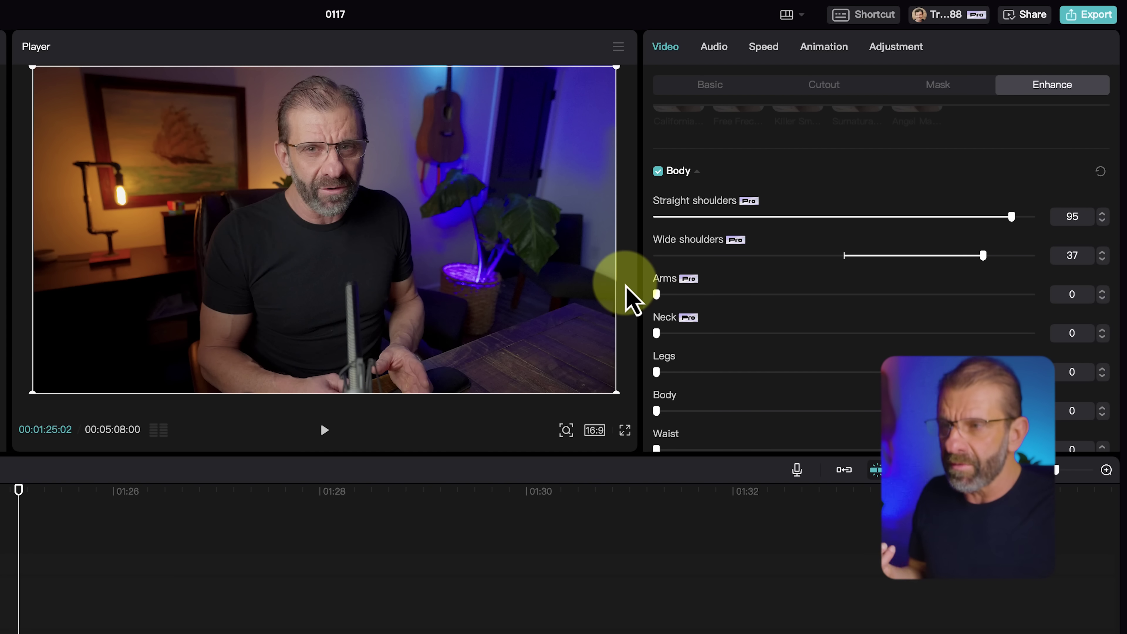
pyautogui.scroll(-2, 810, 348)
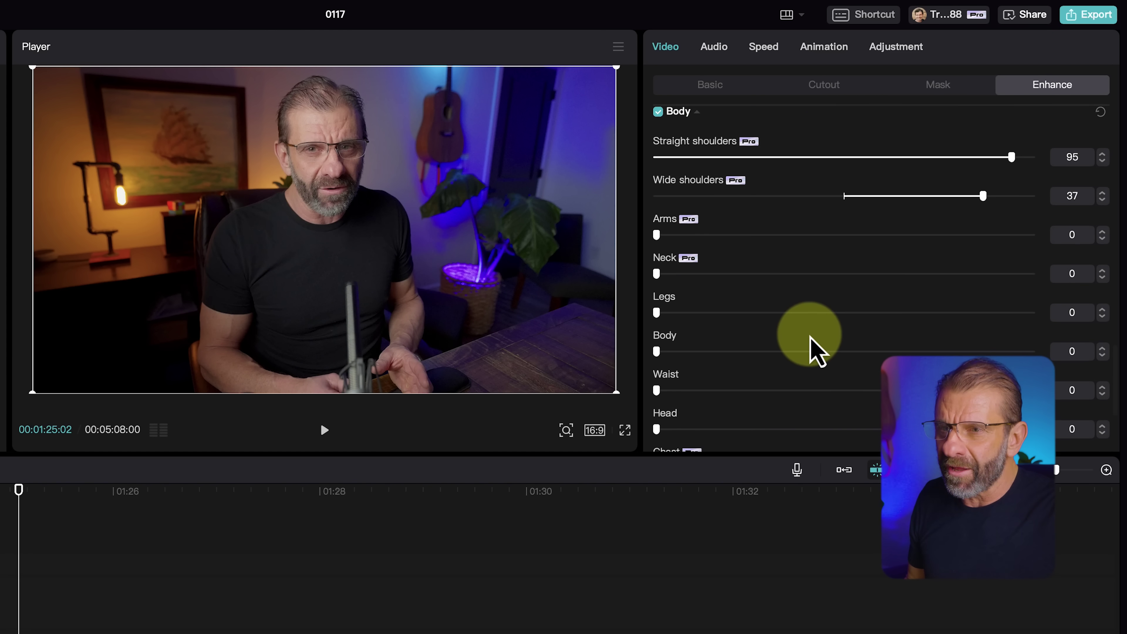
# Set the Body slimming value to 66 and Waist to 38, then review the other body settings.
pyautogui.moveTo(661, 352); pyautogui.dragTo(903, 351)
pyautogui.moveTo(659, 391); pyautogui.dragTo(799, 390)
pyautogui.scroll(-2, 798, 375)
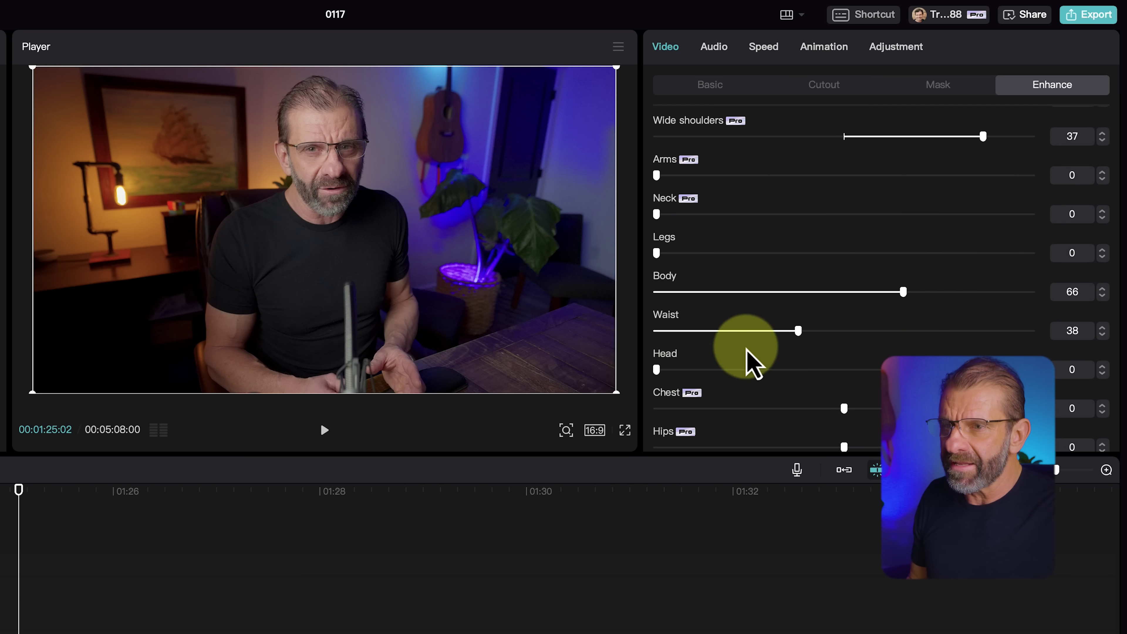
pyautogui.moveTo(658, 370); pyautogui.dragTo(499, 381)
pyautogui.scroll(-4, 752, 353)
pyautogui.scroll(8, 756, 361)
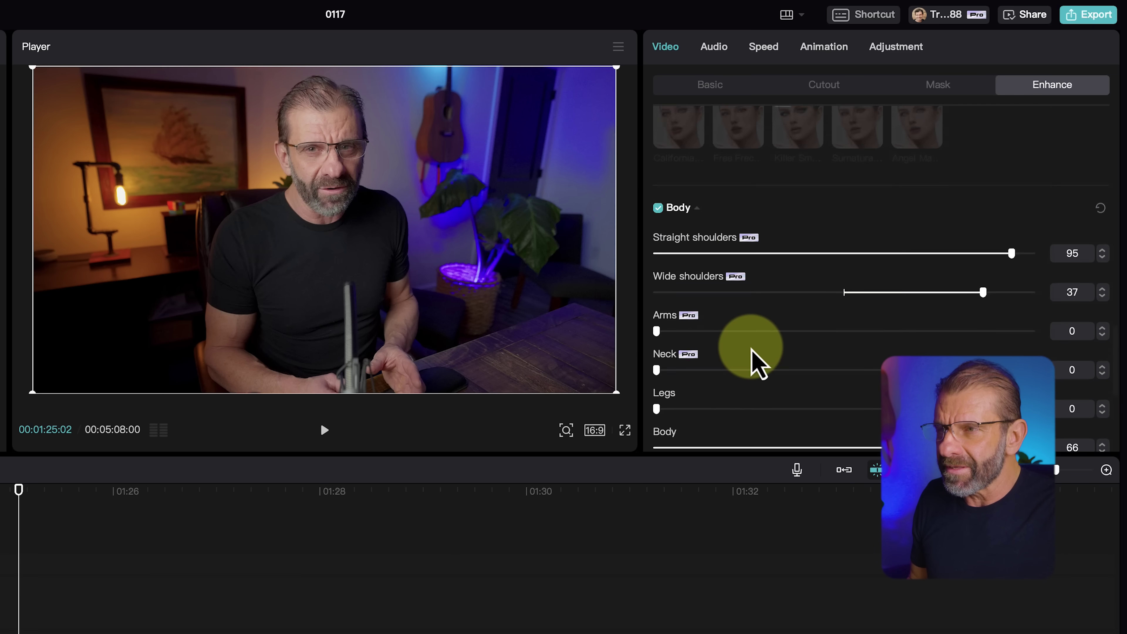
pyautogui.scroll(-3, 753, 365)
pyautogui.scroll(-2, 746, 355)
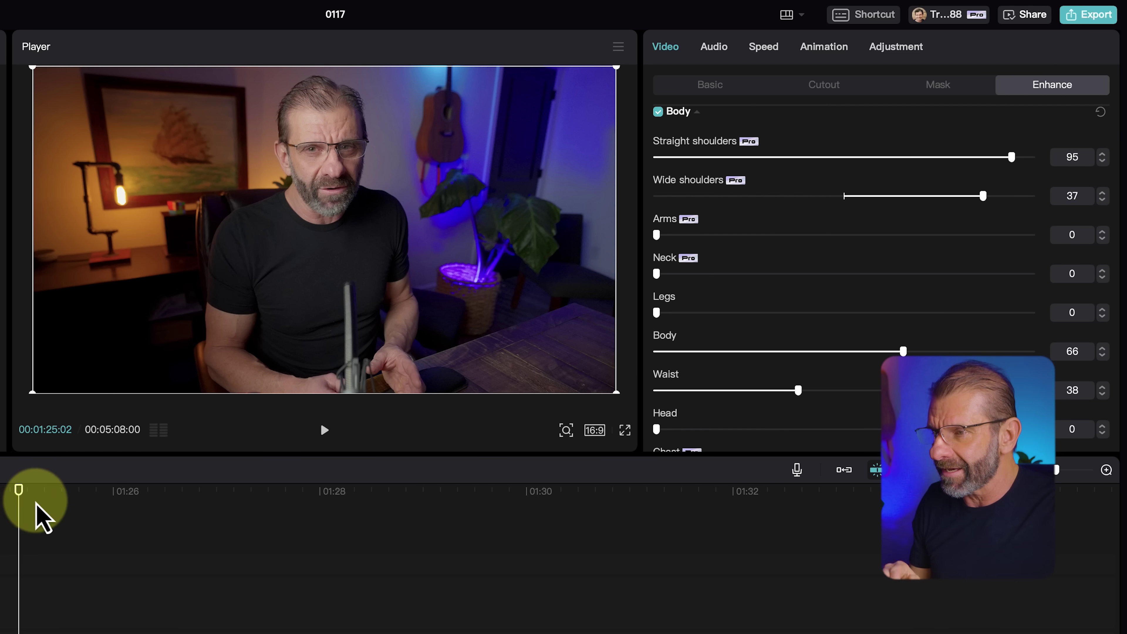
# Play the body-retouched clip in full screen from near its start.
pyautogui.click(38, 517)
pyautogui.click(625, 430)
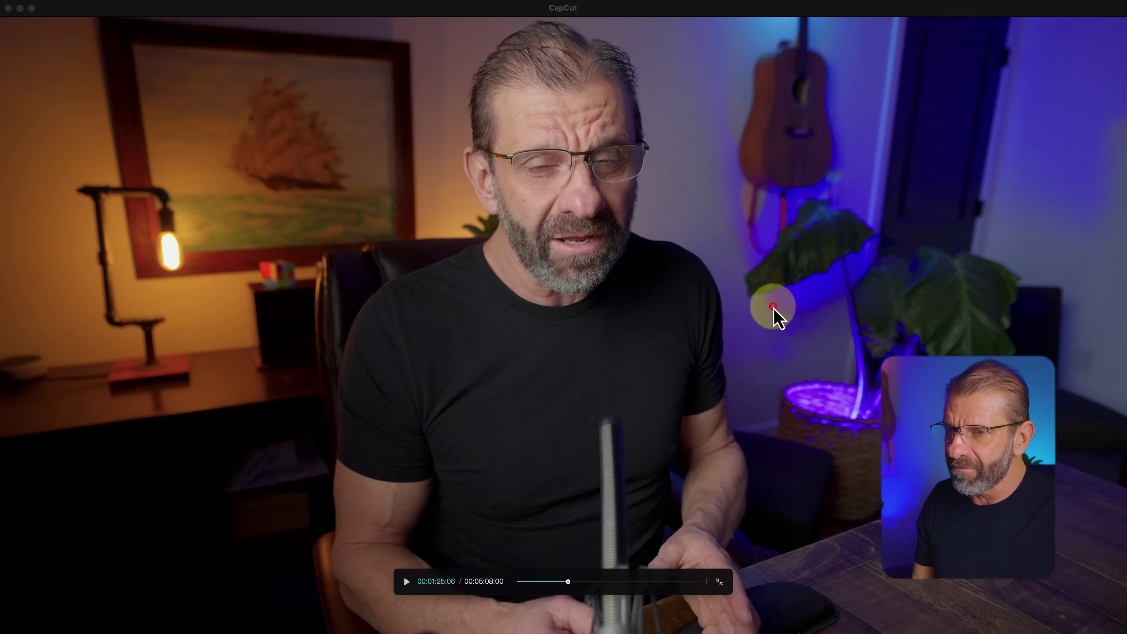
pyautogui.press('space')
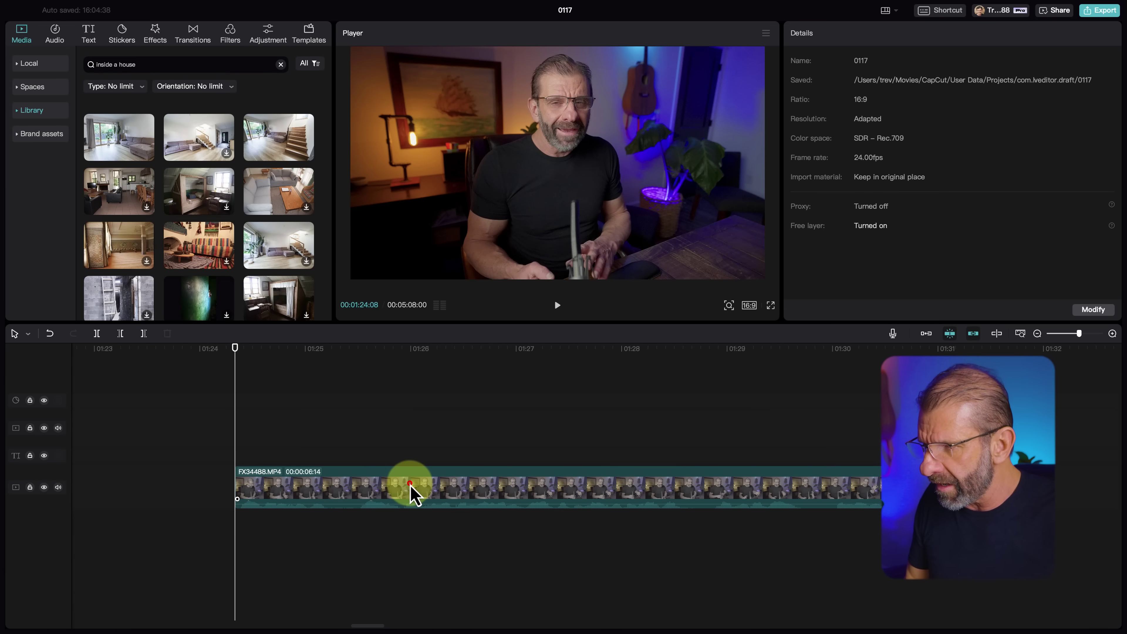
# Generate auto captions for the project's speech with the language set to English.
pyautogui.click(413, 495)
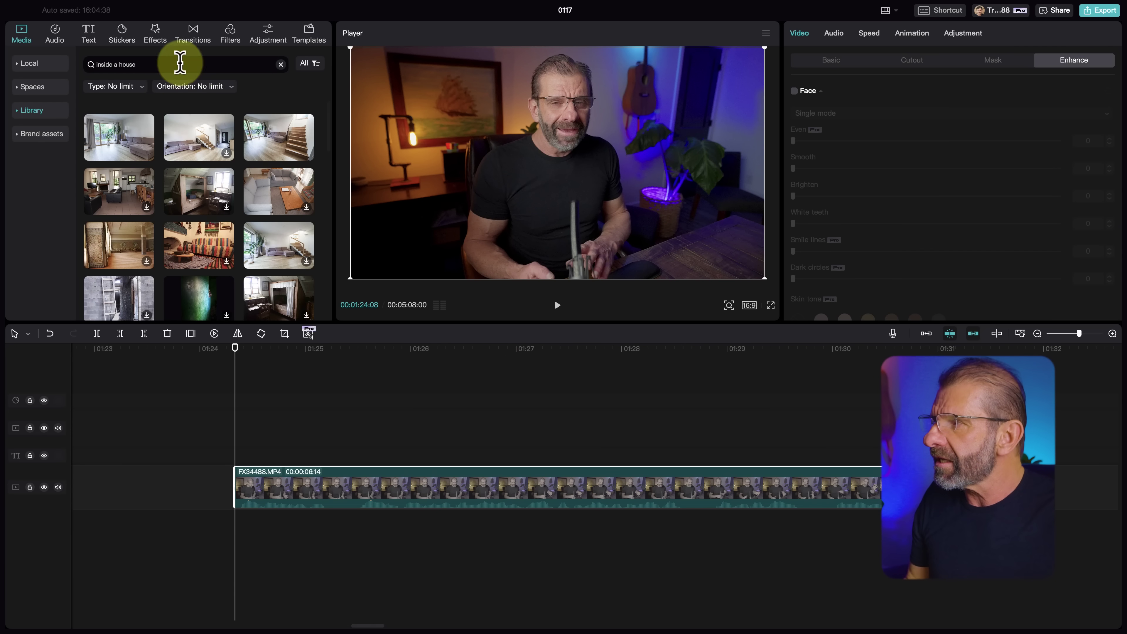
pyautogui.click(91, 36)
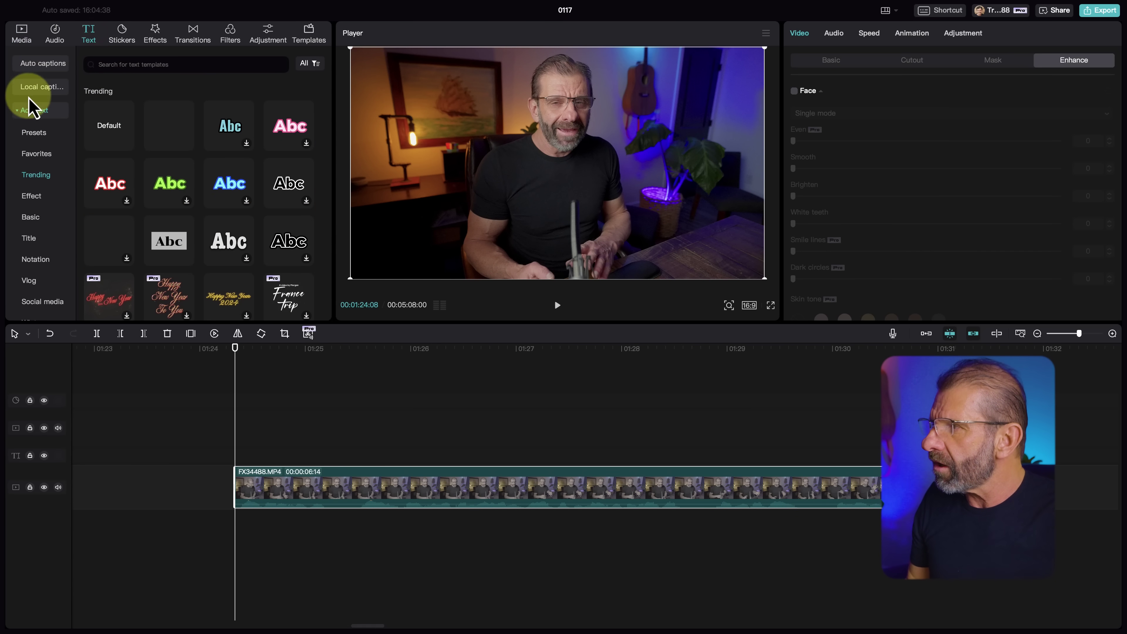
pyautogui.click(42, 64)
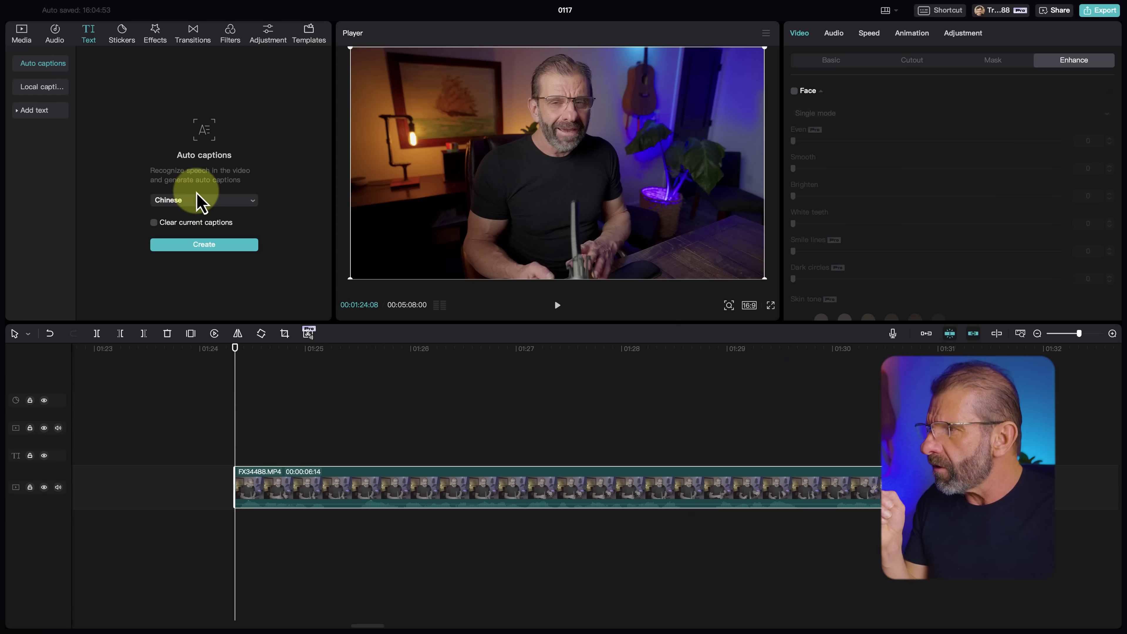
pyautogui.click(201, 201)
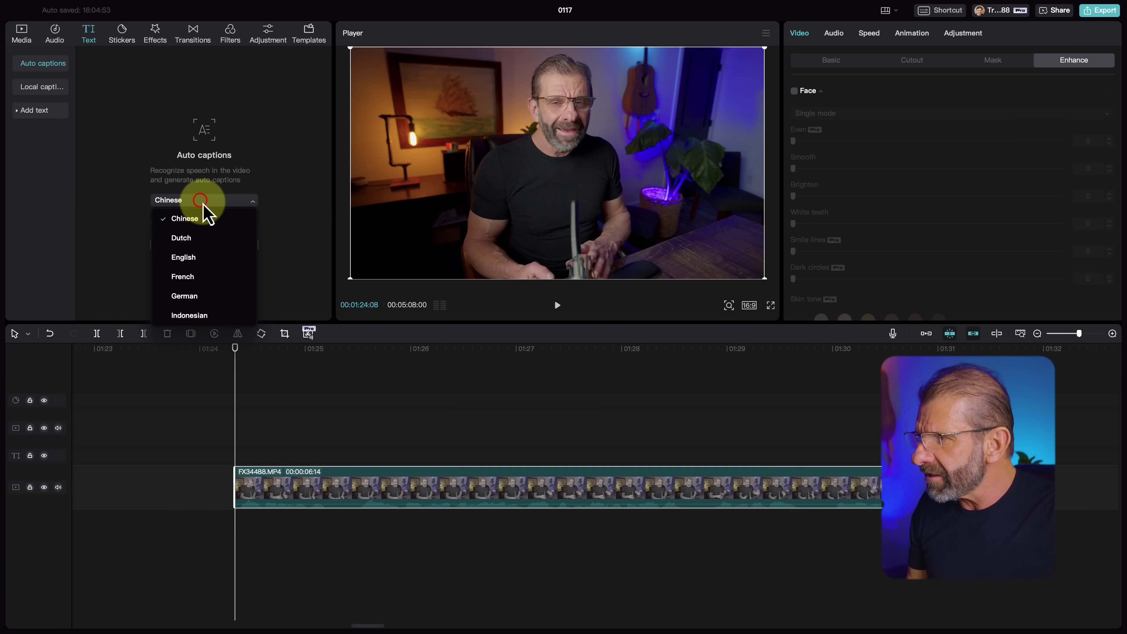
pyautogui.click(205, 260)
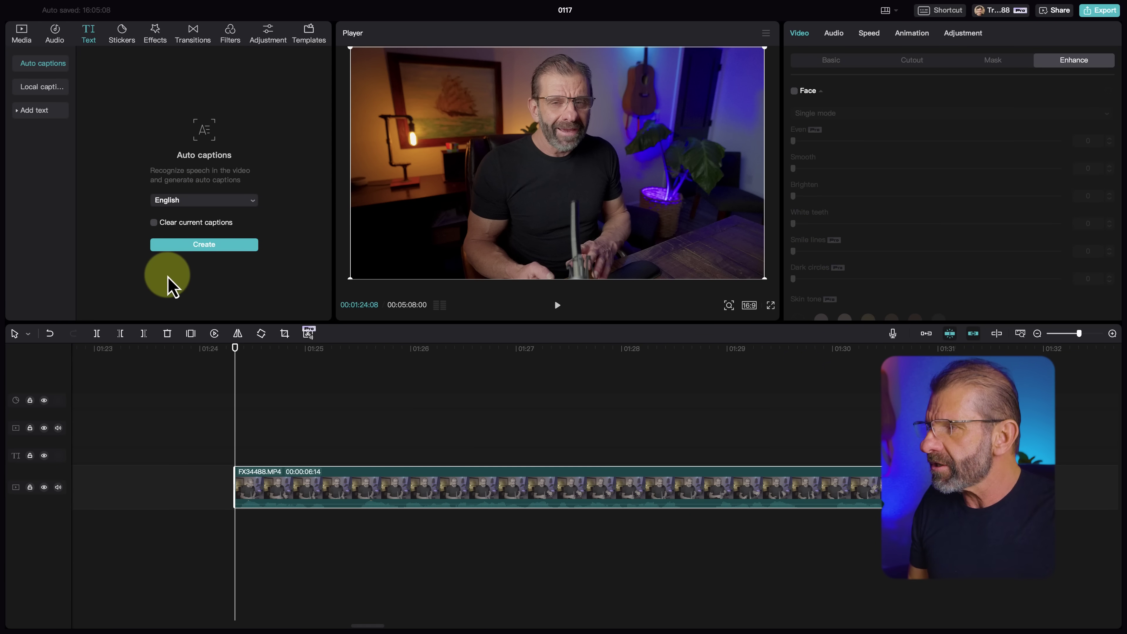
pyautogui.click(205, 245)
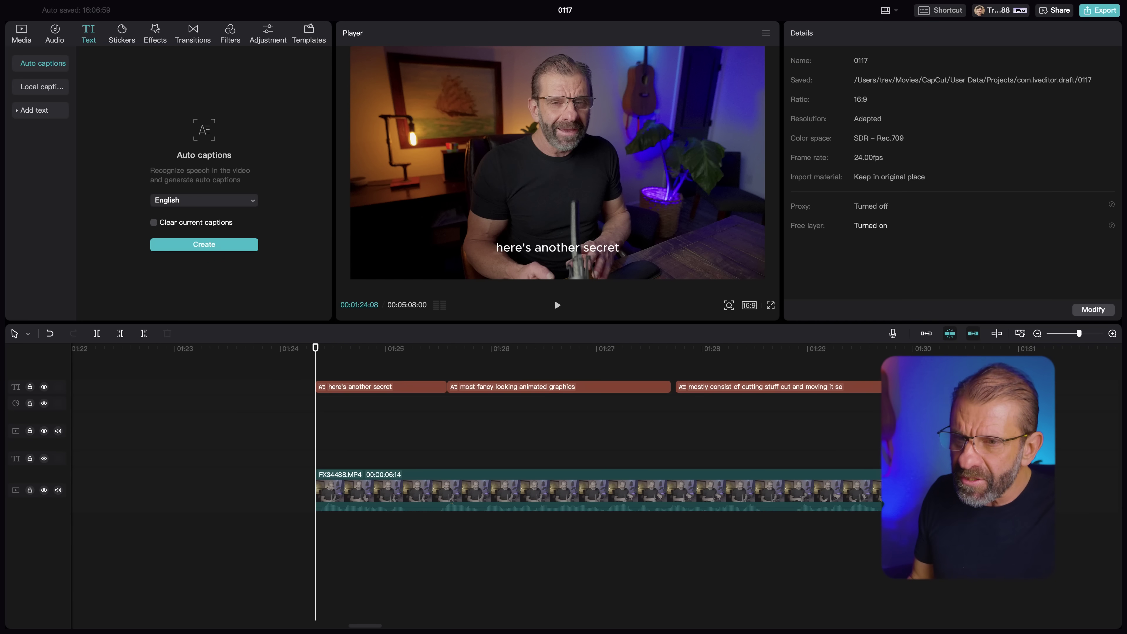
# Apply the "The quick brown" caption template with the green highlighted word to all captions and play them over the FX34488.MP4 clip.
pyautogui.hotkey('shift', 'z')
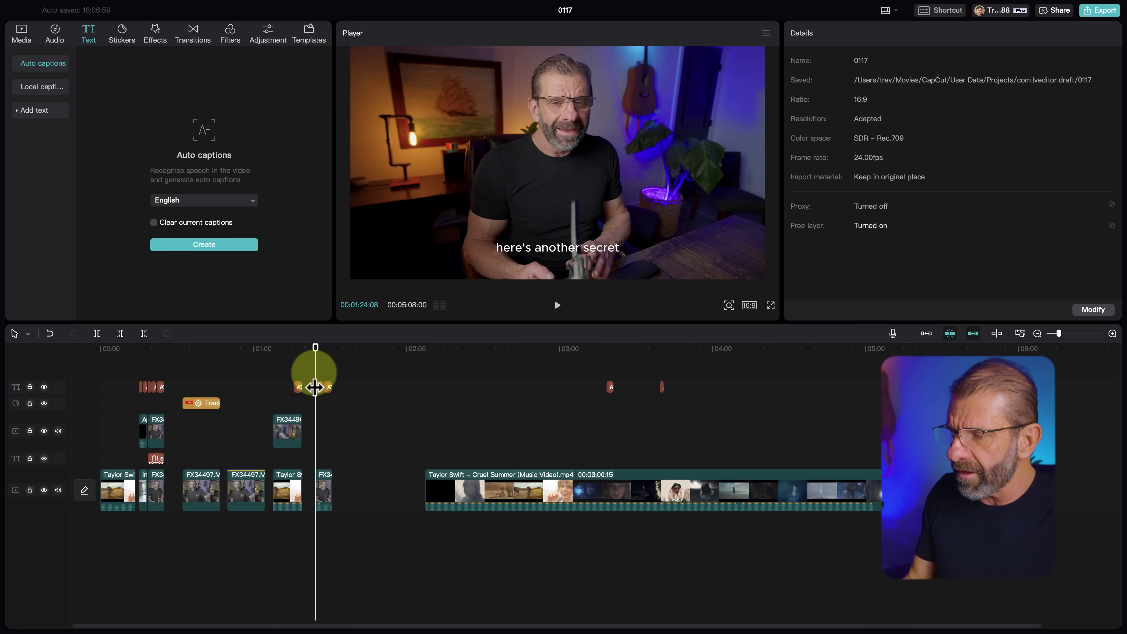
pyautogui.scroll(5, 307, 382)
pyautogui.click(356, 390)
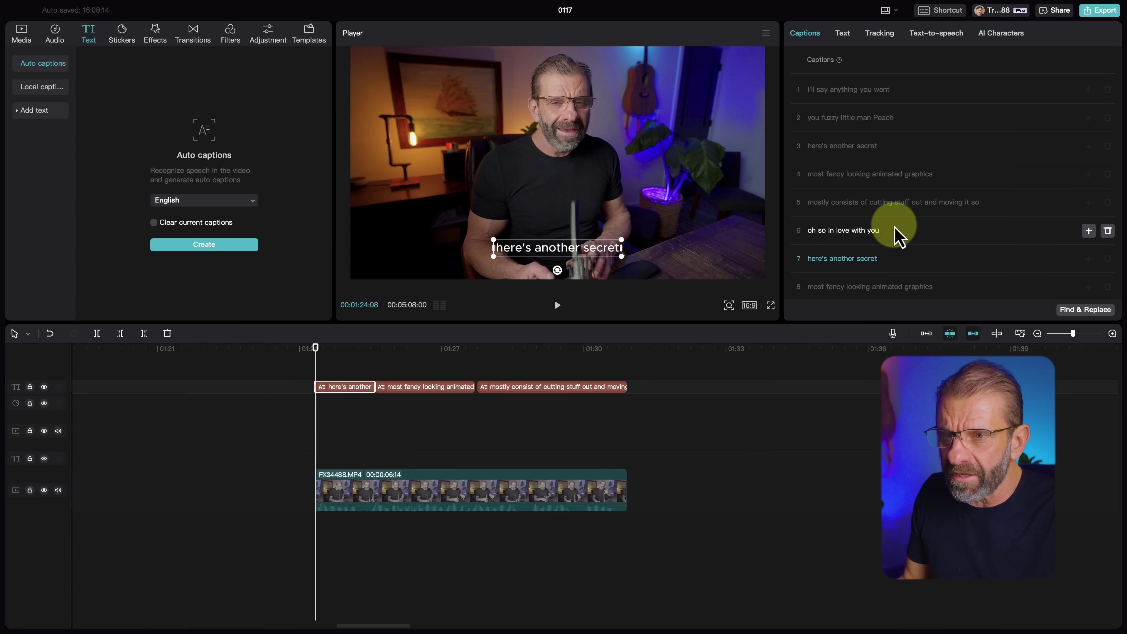
pyautogui.moveTo(313, 348); pyautogui.dragTo(350, 372)
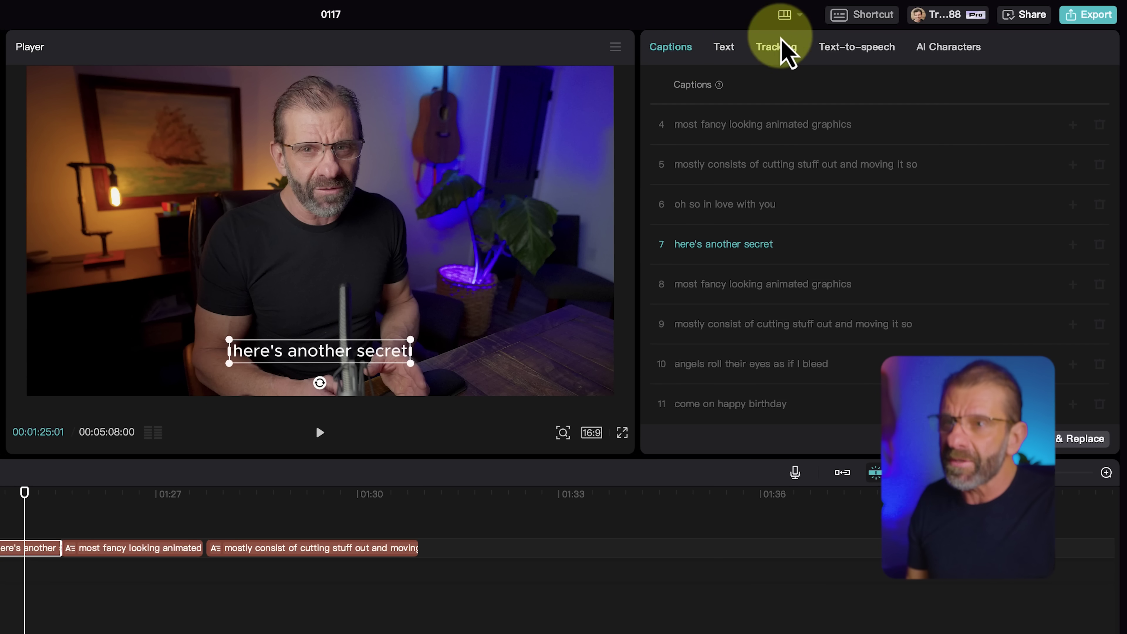
pyautogui.click(841, 34)
pyautogui.click(850, 87)
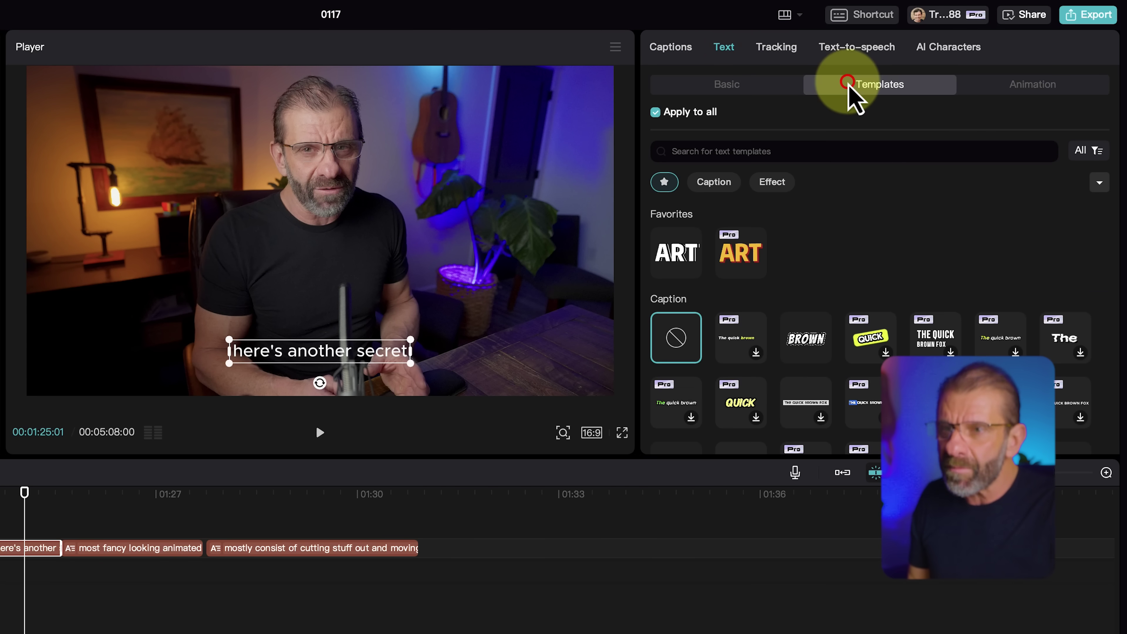
pyautogui.scroll(-3, 831, 266)
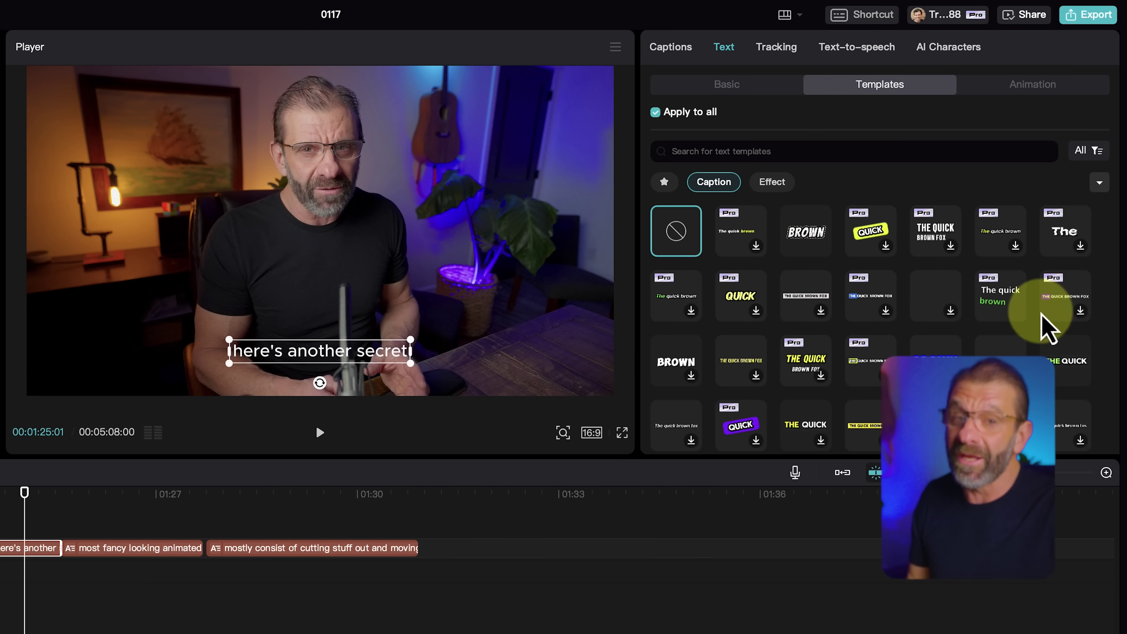
pyautogui.click(801, 236)
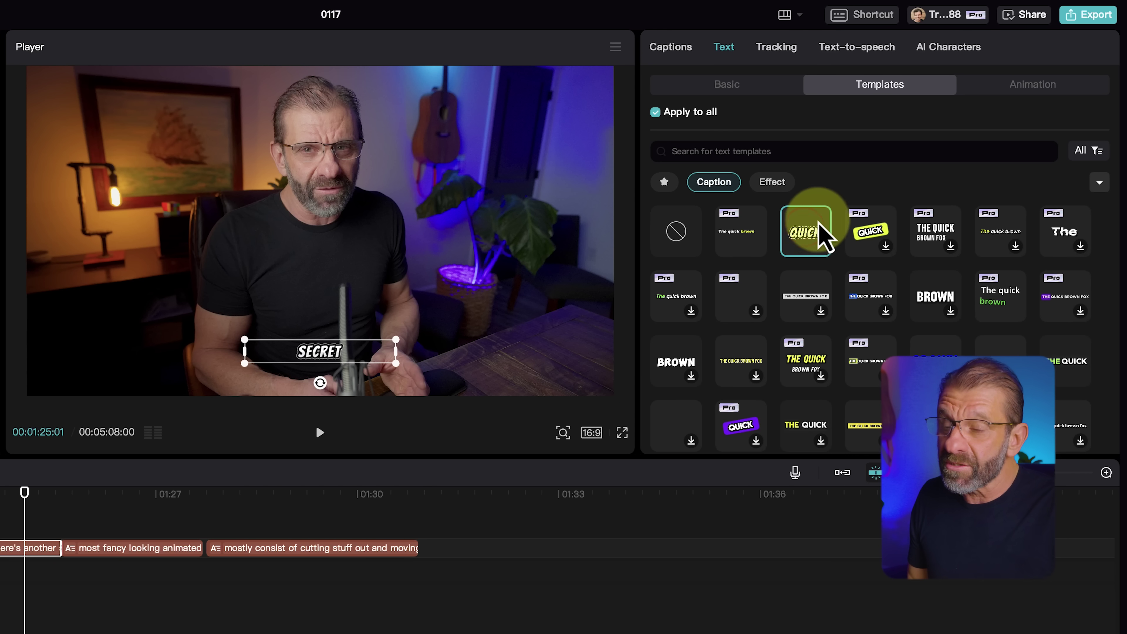
pyautogui.click(1007, 311)
pyautogui.moveTo(18, 497); pyautogui.dragTo(4, 493)
pyautogui.press('space')
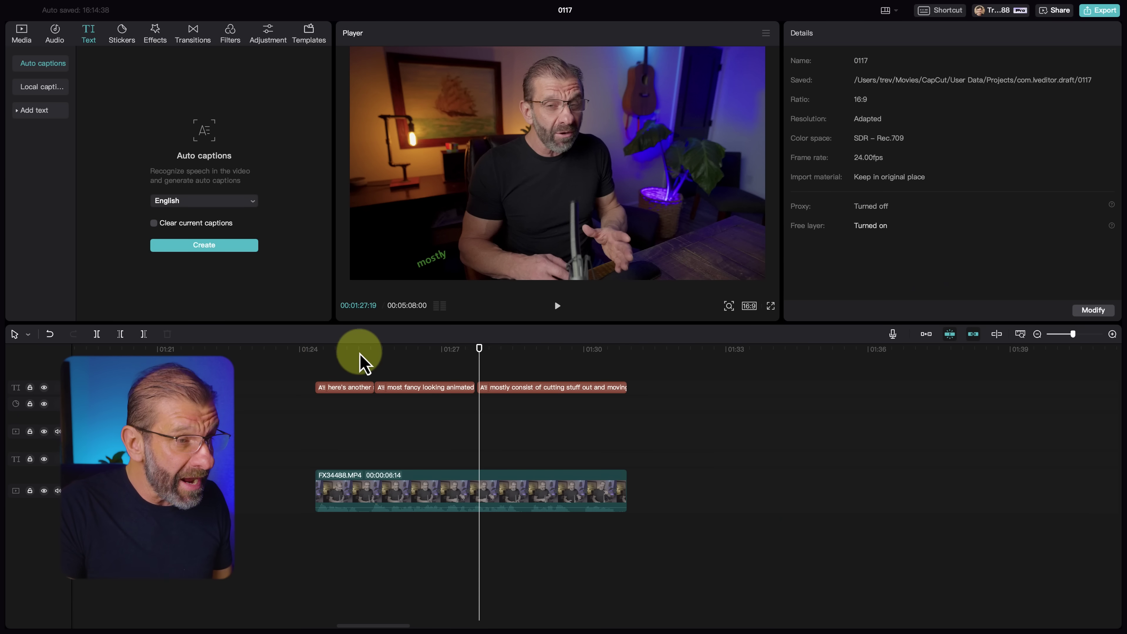
# Set the font size of all captions to 8 using the "most fancy looking animated graphics" caption, and preview the following caption.
pyautogui.click(422, 355)
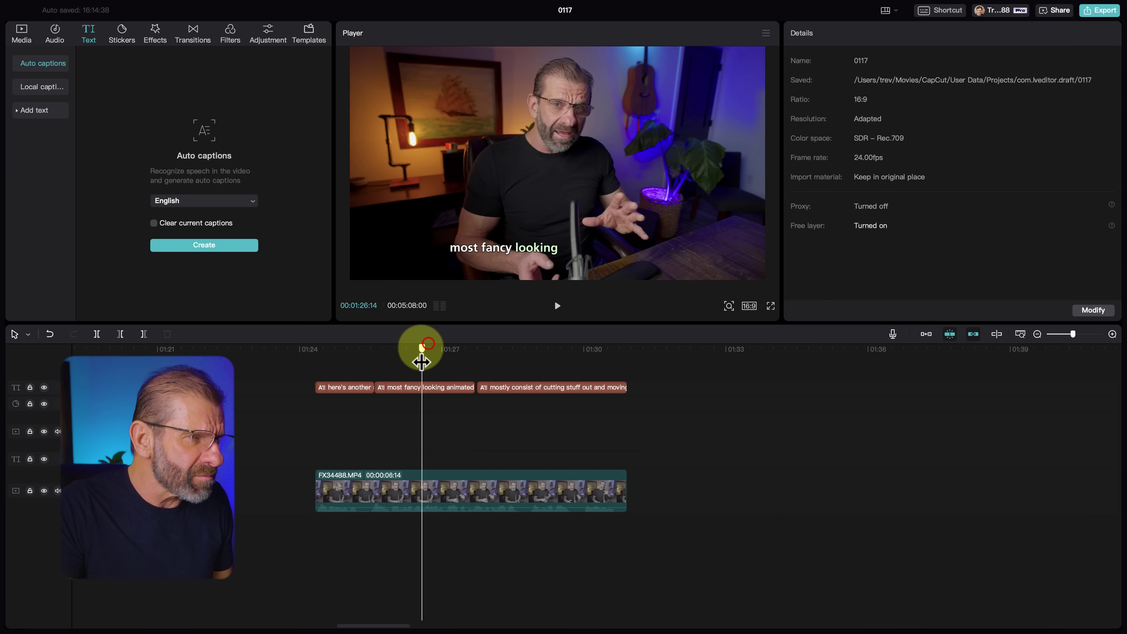
pyautogui.click(435, 386)
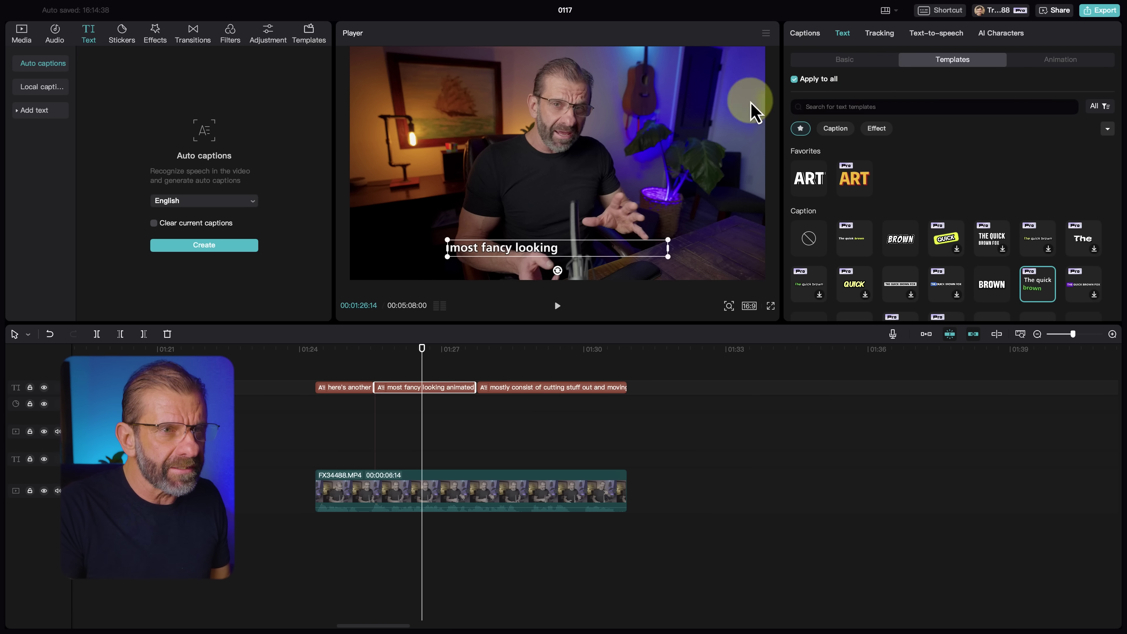
pyautogui.click(843, 60)
pyautogui.moveTo(793, 199); pyautogui.dragTo(796, 200)
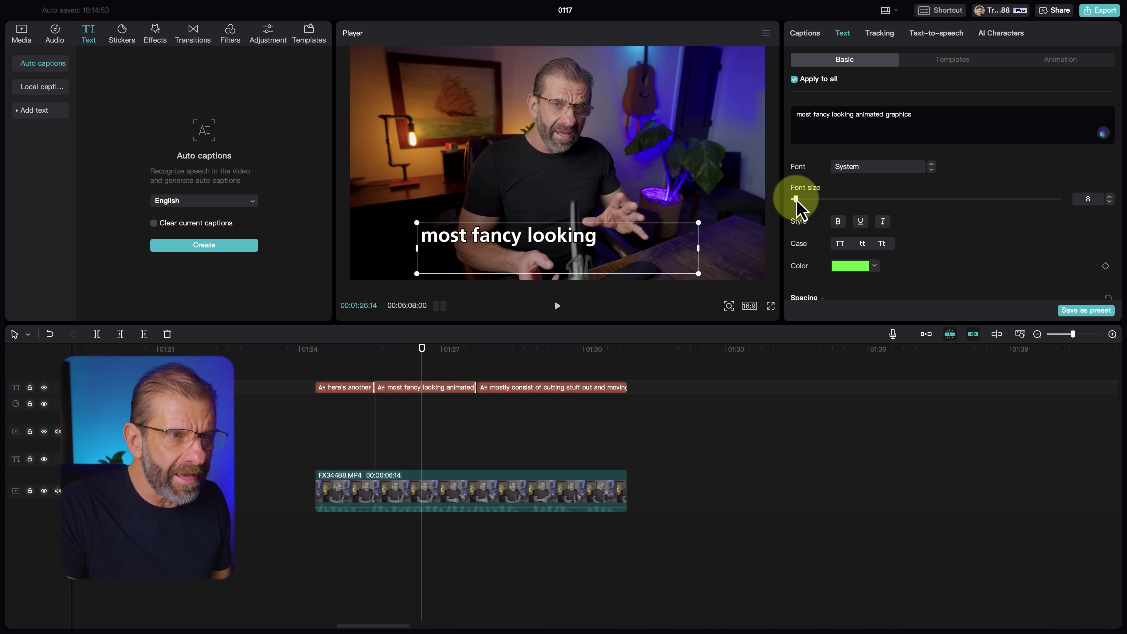
pyautogui.click(484, 348)
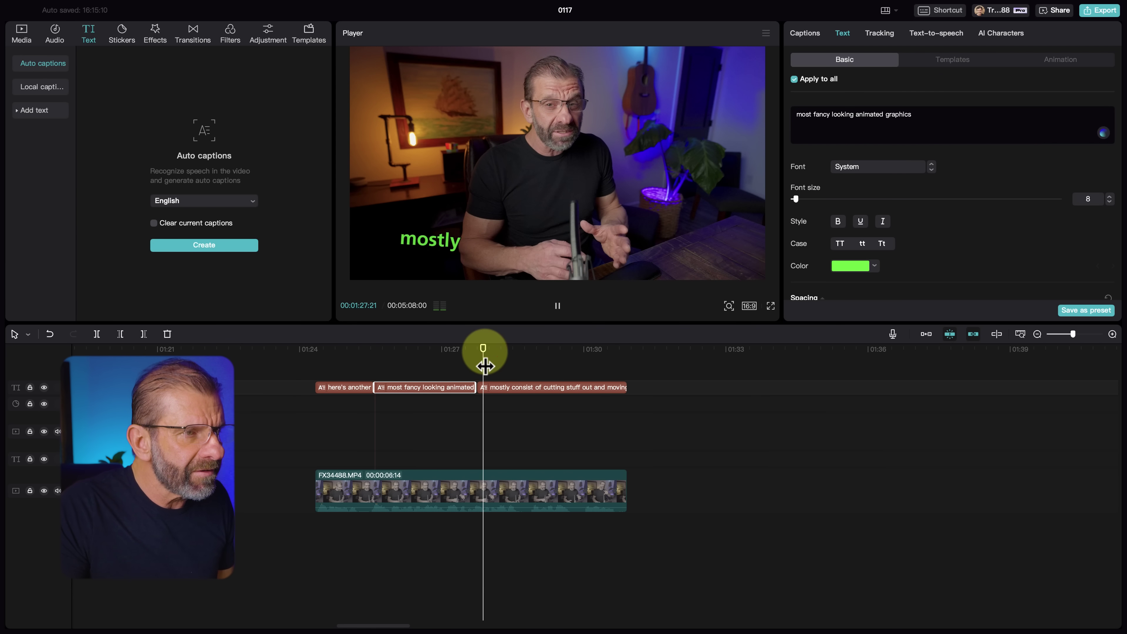
pyautogui.press('space')
pyautogui.moveTo(533, 348); pyautogui.dragTo(519, 349)
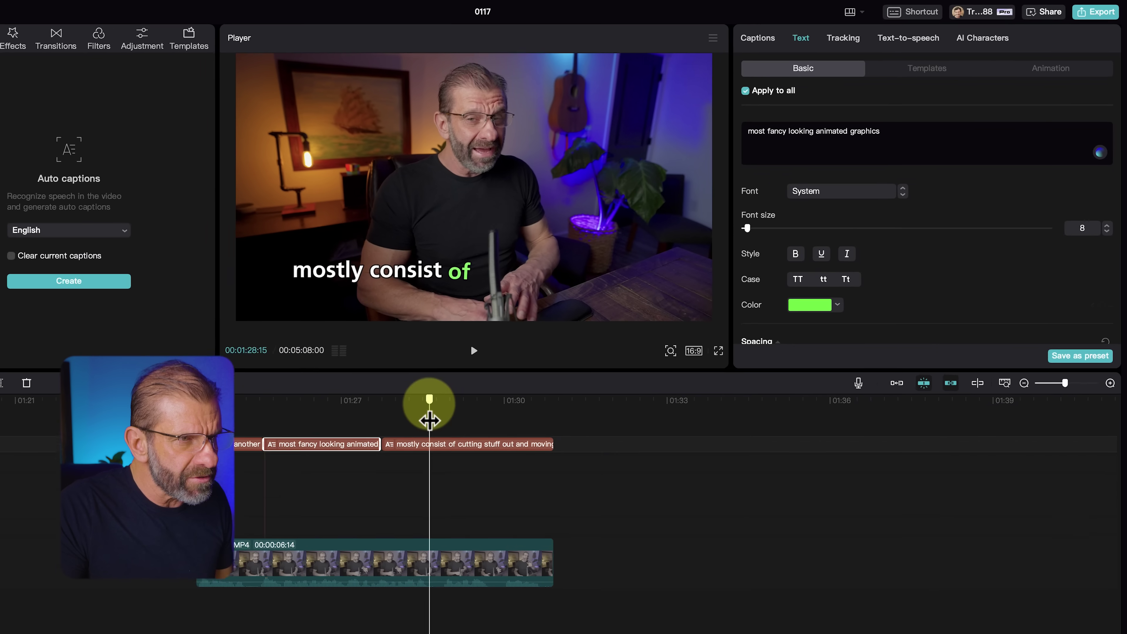
# Change the captions' highlight color to magenta (hex FB20DA) and play the "mostly consist of cutting stuff out" caption.
pyautogui.click(771, 337)
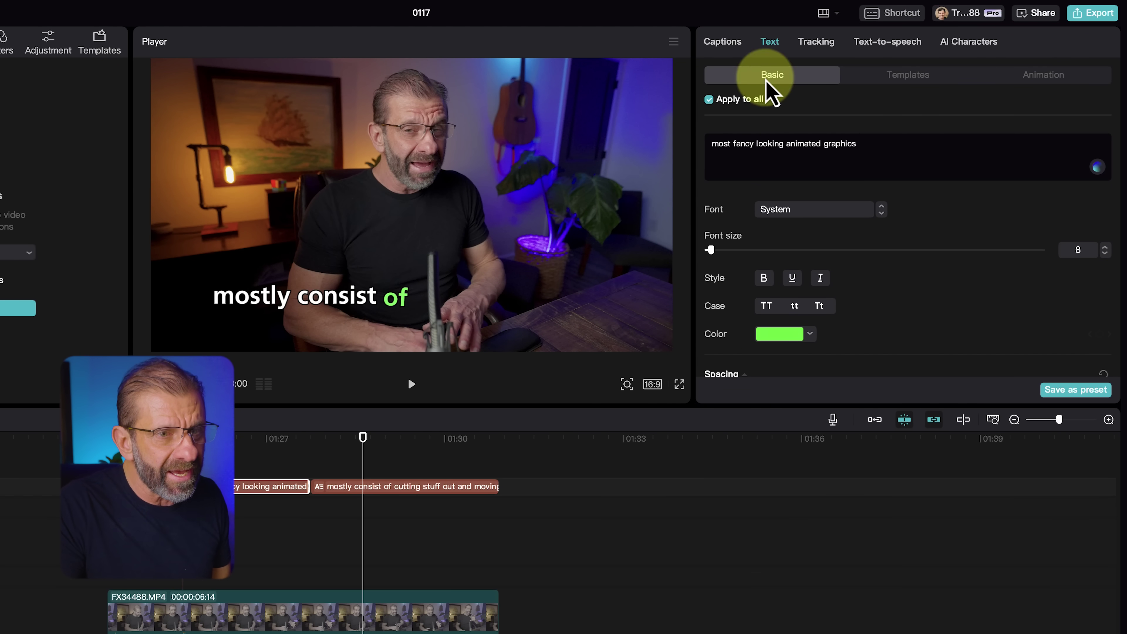
pyautogui.click(771, 337)
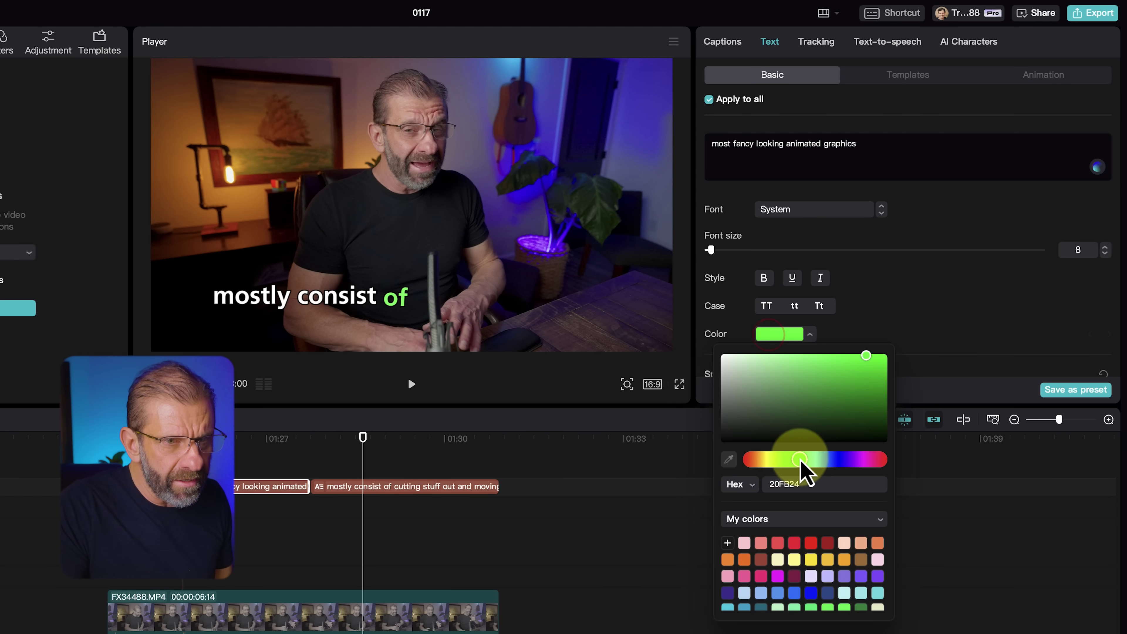
pyautogui.moveTo(830, 456); pyautogui.dragTo(862, 457)
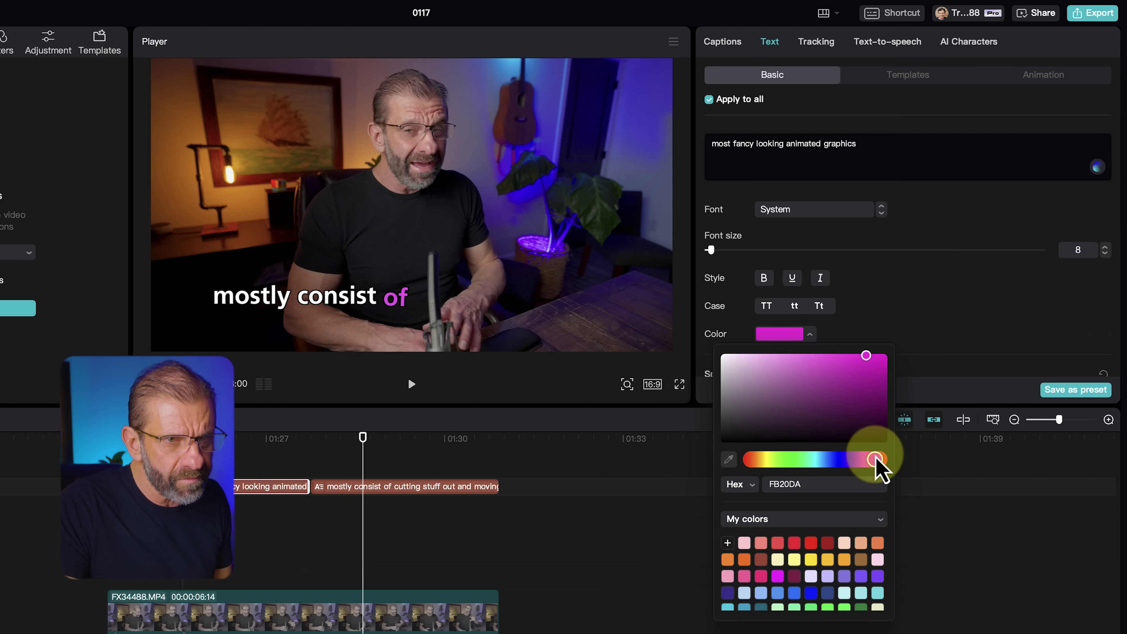
pyautogui.click(316, 436)
pyautogui.press('space')
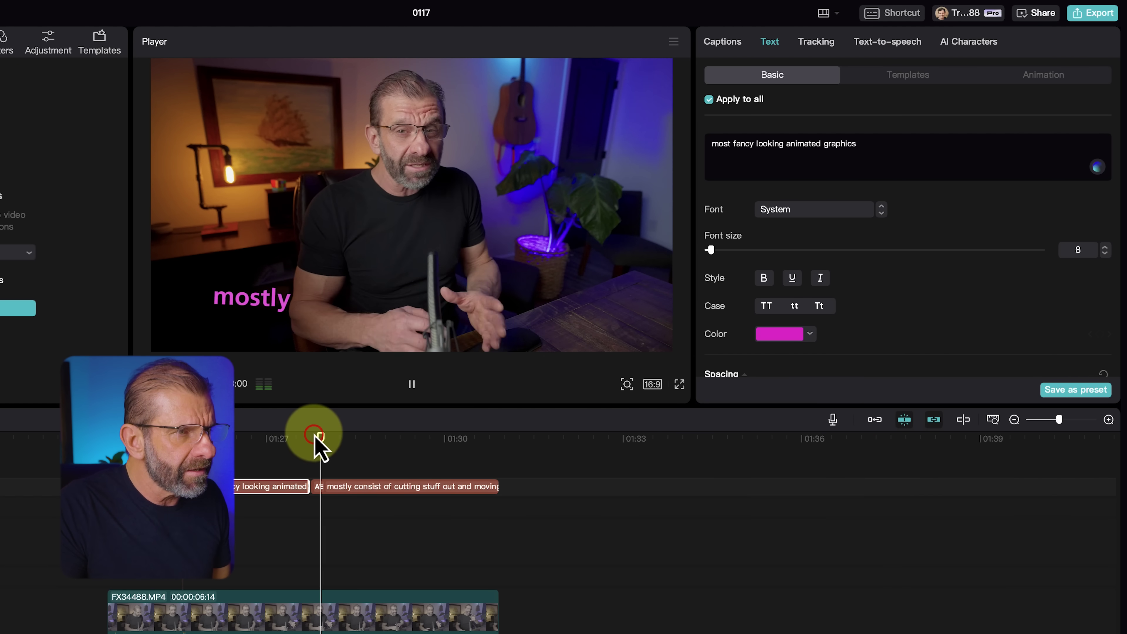